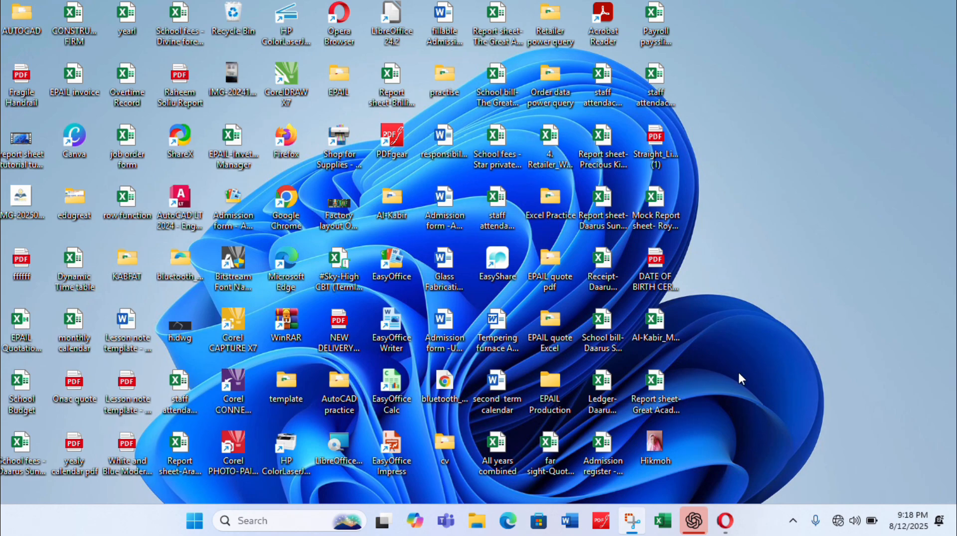
Duplicate the Great Academy report sheet workbook on the desktop and rename the copy Report sheet- Great Academy- Basic 5
{"action": "left_click", "coordinate": [656, 383]}
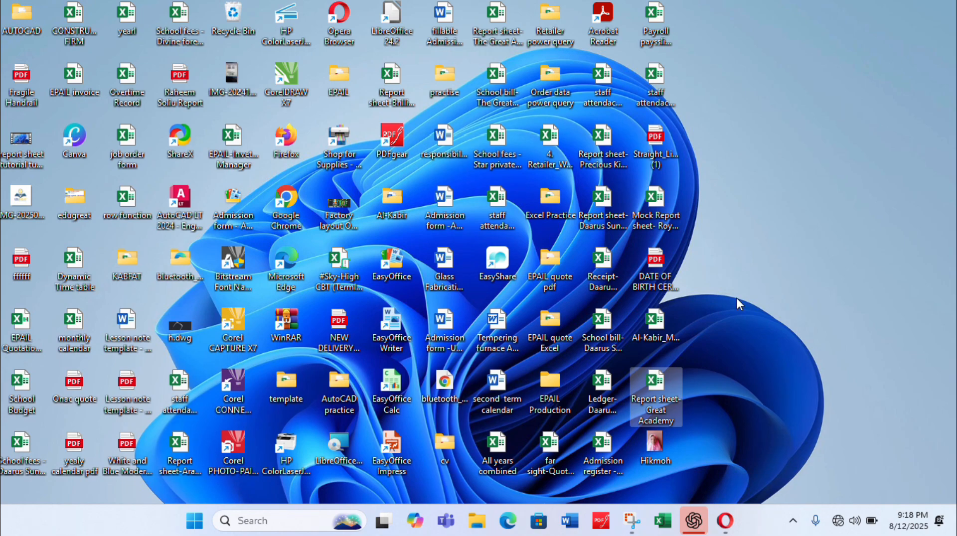
{"action": "left_click", "coordinate": [753, 71]}
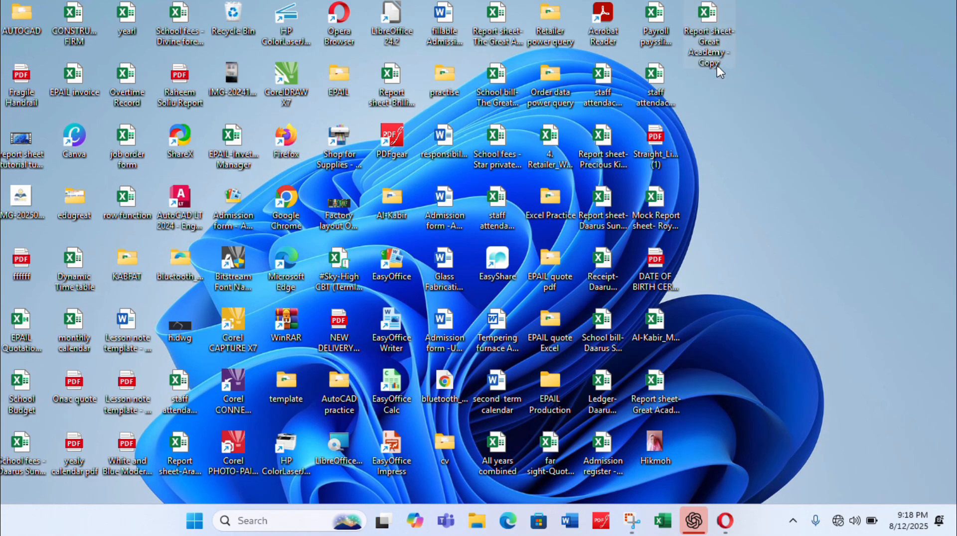
{"action": "left_click", "coordinate": [718, 64]}
{"action": "left_click", "coordinate": [723, 64]}
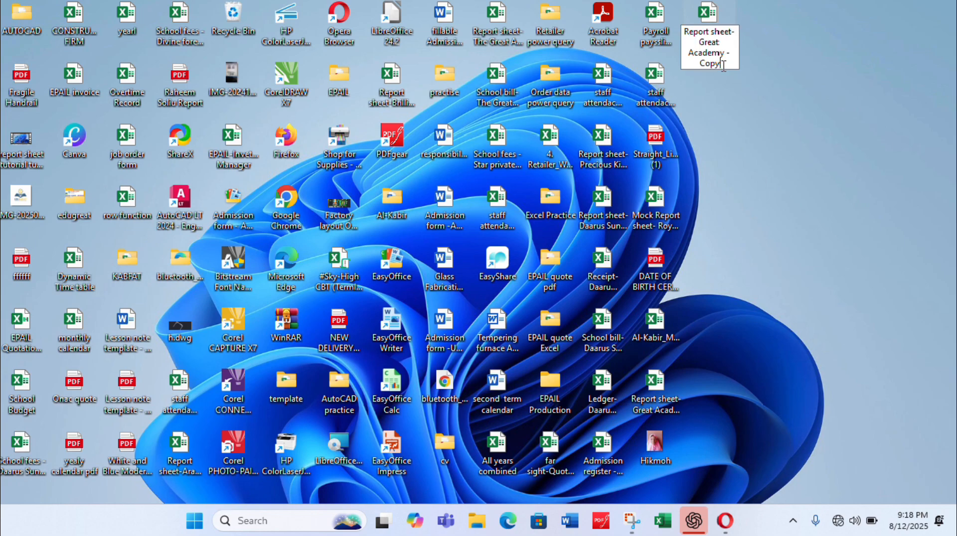
{"action": "key", "text": "BackSpace"}
{"action": "key", "text": "BackSpace"}
{"action": "key", "text": "BackSpace"}
{"action": "key", "text": "BackSpace"}
{"action": "type", "text": "Basic 5"}
{"action": "key", "text": "Return"}
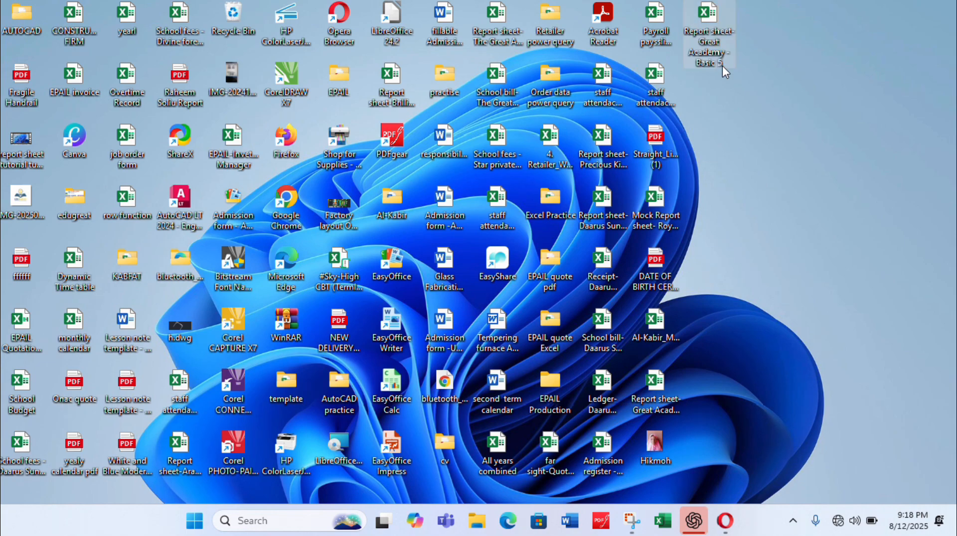
Open the renamed Basic 5 workbook and bring up its attendance sheet
{"action": "double_click", "coordinate": [708, 23]}
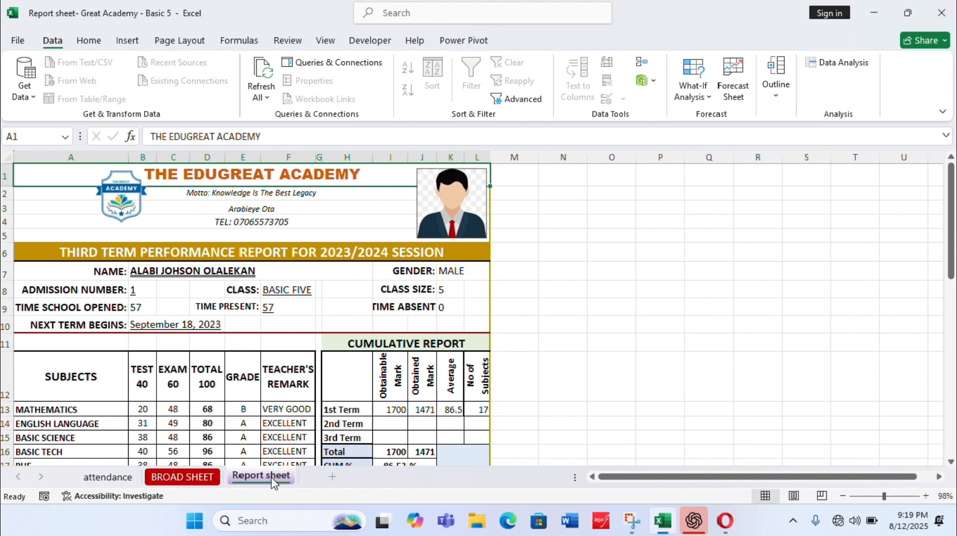
{"action": "left_click", "coordinate": [196, 476]}
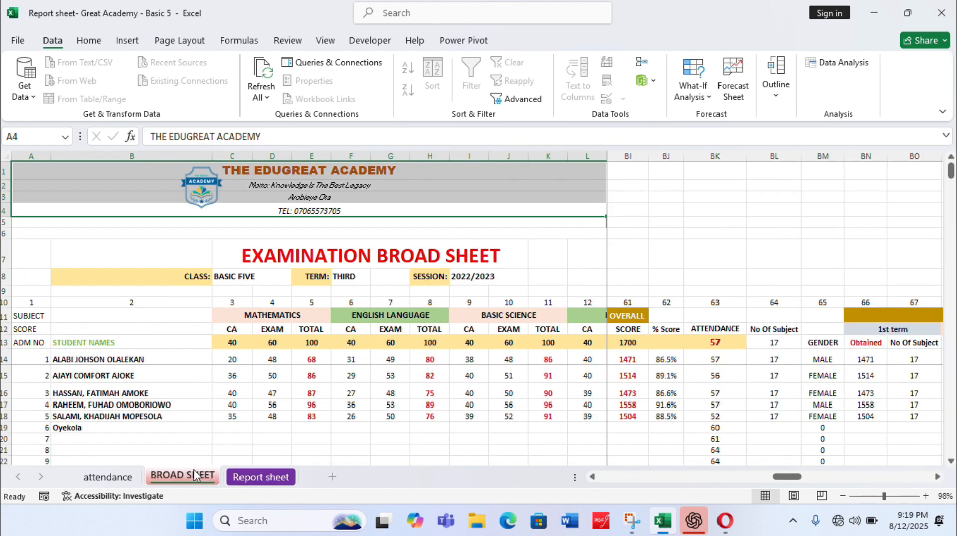
{"action": "left_click", "coordinate": [120, 478]}
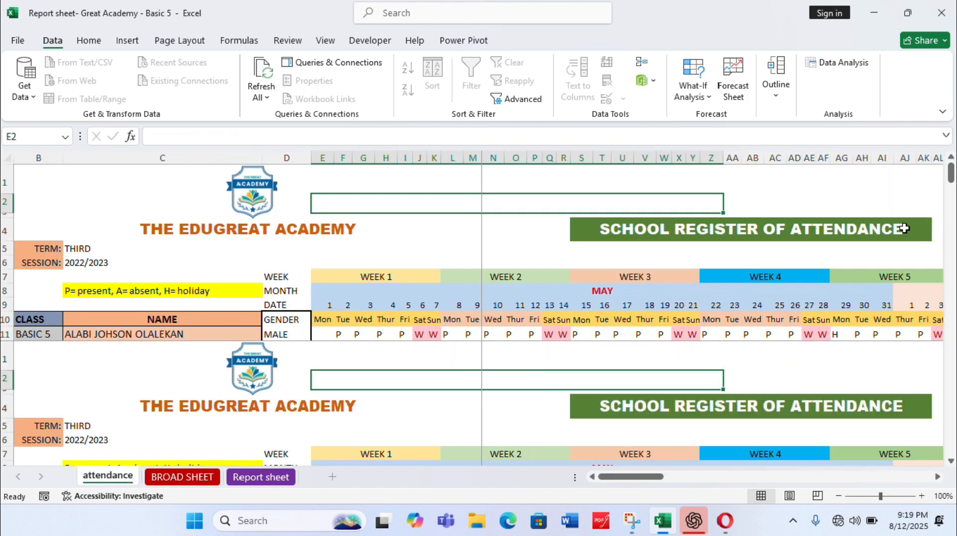
{"action": "mouse_move", "coordinate": [951, 169]}
{"action": "left_mouse_down"}
{"action": "mouse_move", "coordinate": [952, 188]}
{"action": "mouse_move", "coordinate": [951, 170]}
{"action": "left_mouse_up"}
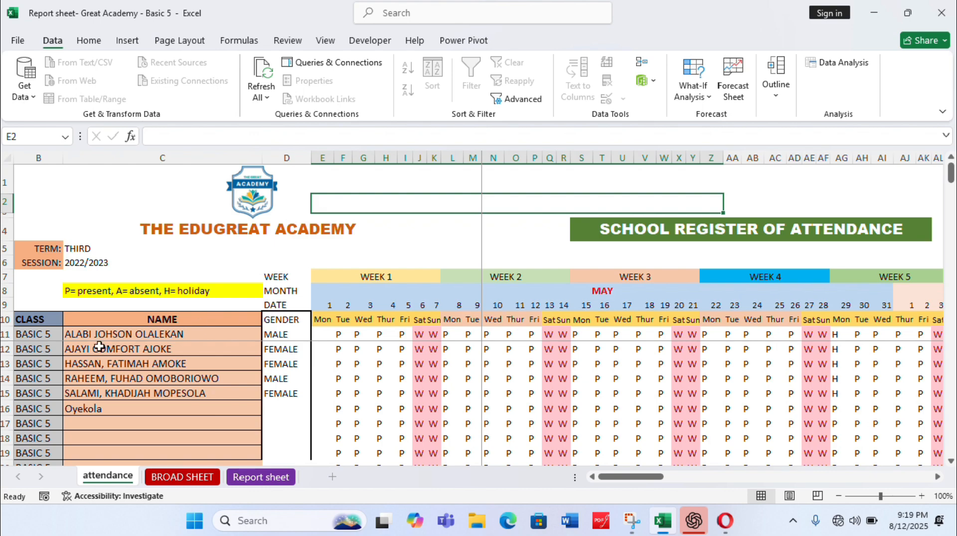
Set the term on the attendance sheet to First
{"action": "left_click", "coordinate": [80, 249]}
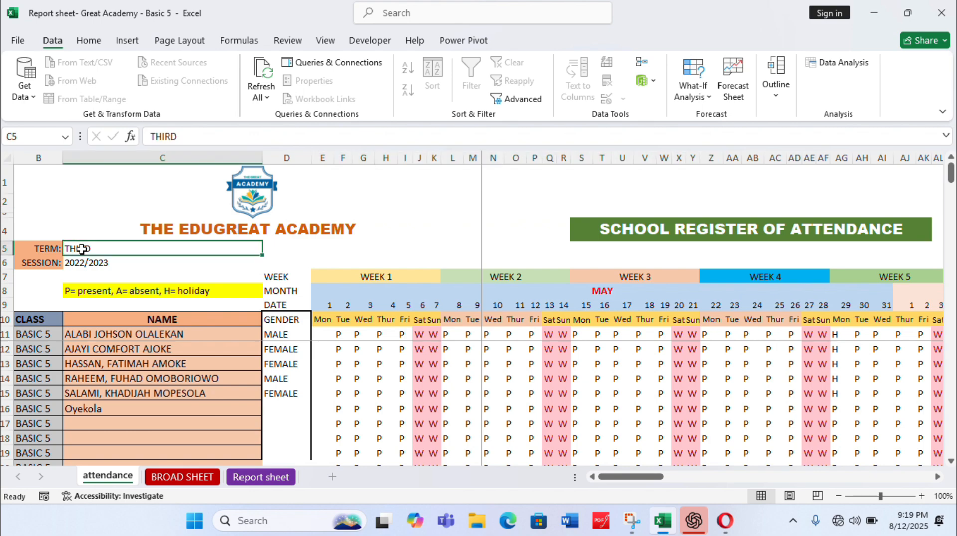
{"action": "type", "text": "First"}
{"action": "key", "text": "Return"}
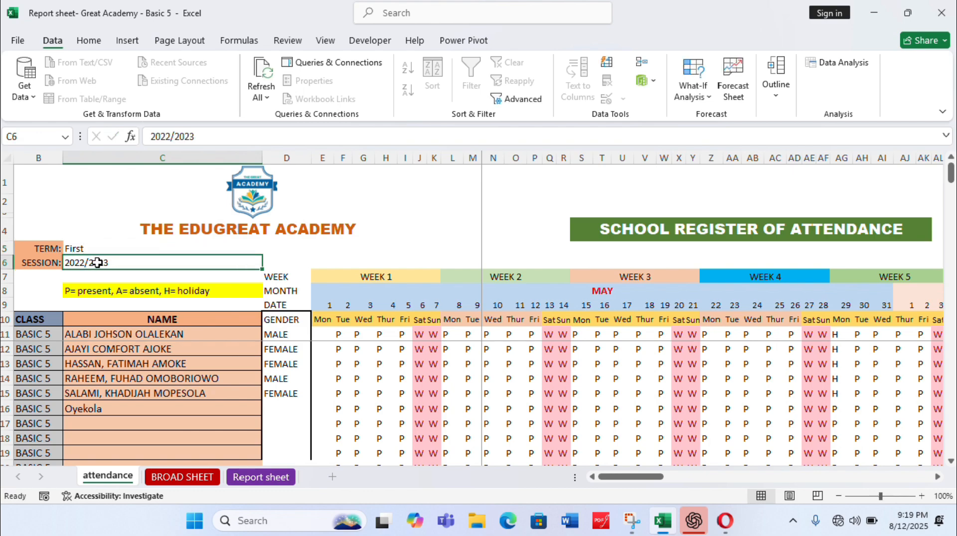
Set the session on the attendance sheet to 2024/2025
{"action": "type", "text": "2024/2"}
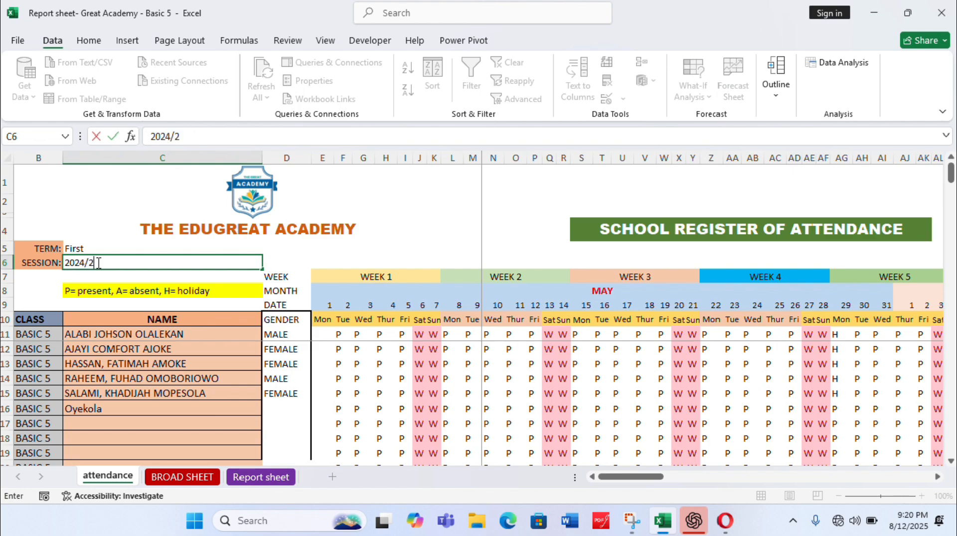
{"action": "type", "text": "025"}
{"action": "key", "text": "ctrl+Return"}
{"action": "key", "text": "Return"}
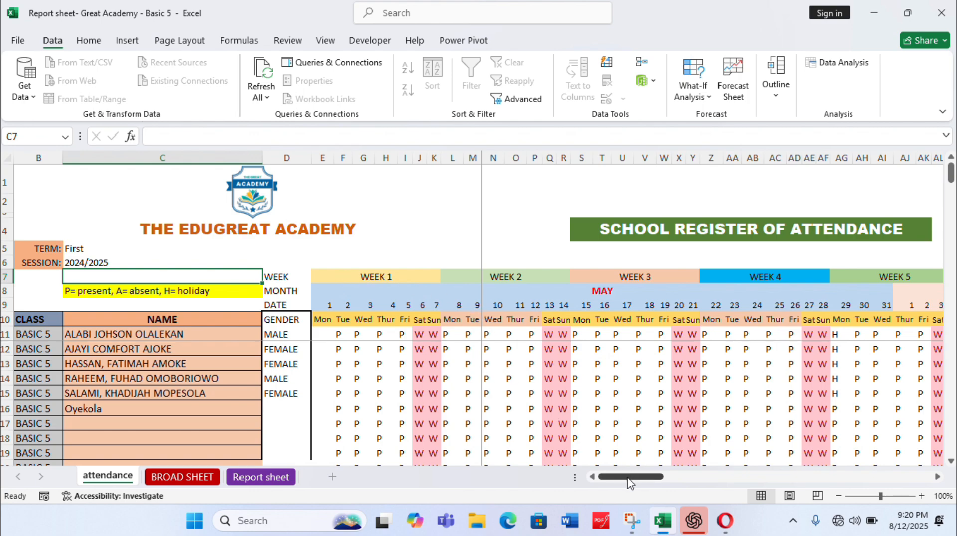
Examine the attendance register across the weeks through to its present, absent, total and percentage columns
{"action": "left_click_drag", "start_coordinate": [629, 478], "coordinate": [888, 479]}
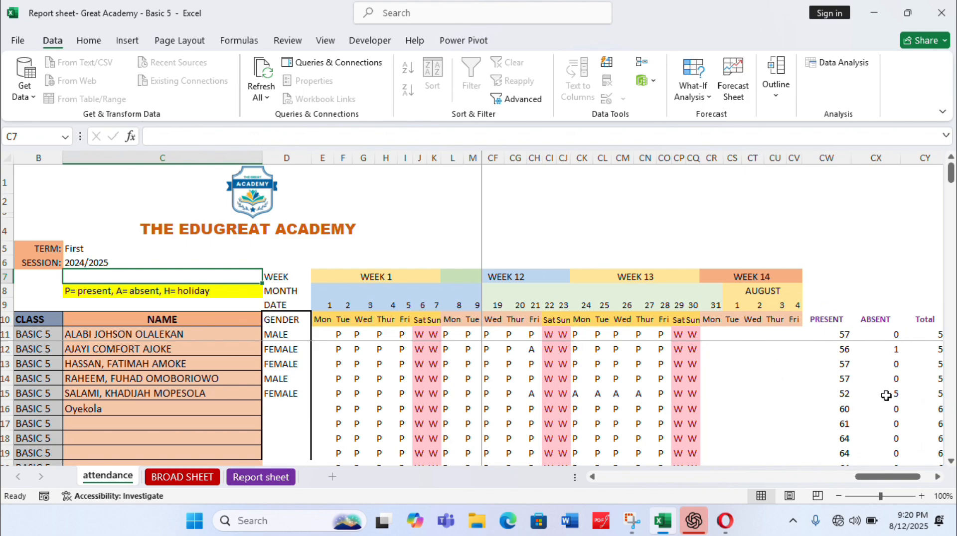
{"action": "left_click", "coordinate": [938, 477]}
{"action": "left_click", "coordinate": [938, 477]}
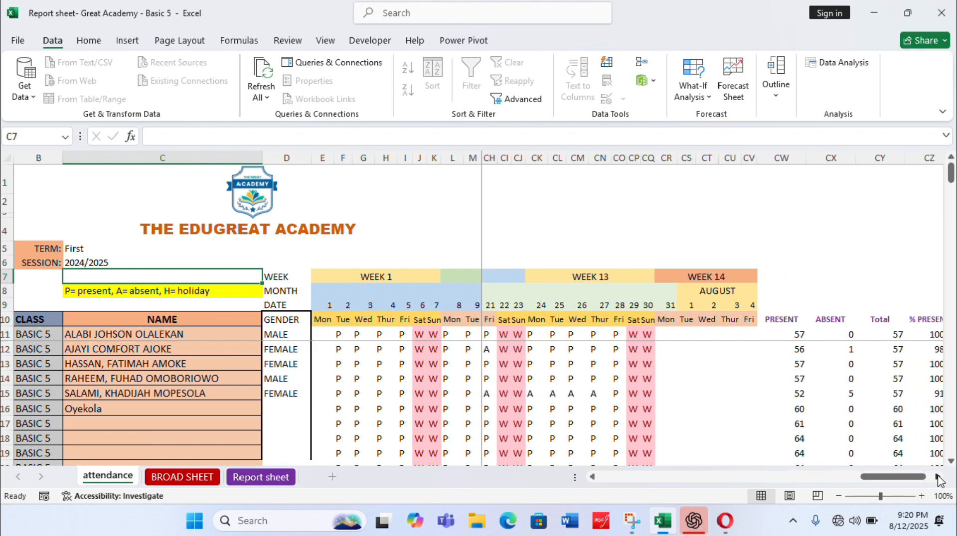
{"action": "left_click", "coordinate": [938, 477]}
{"action": "left_click", "coordinate": [938, 477]}
{"action": "left_click_drag", "start_coordinate": [907, 478], "coordinate": [534, 474]}
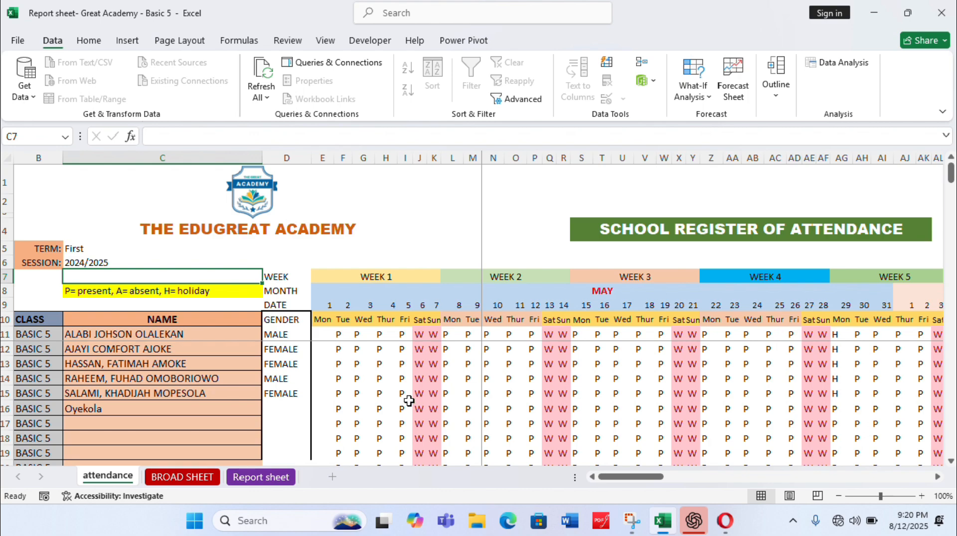
Mark the first student absent with A on Monday 24 and Tuesday 25 of week 13
{"action": "left_click_drag", "start_coordinate": [614, 482], "coordinate": [881, 479]}
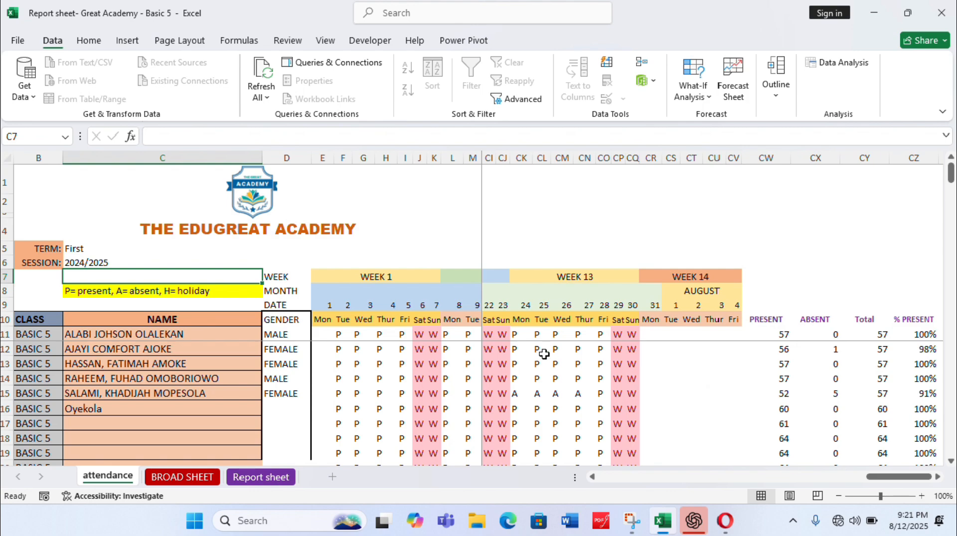
{"action": "left_click", "coordinate": [519, 338]}
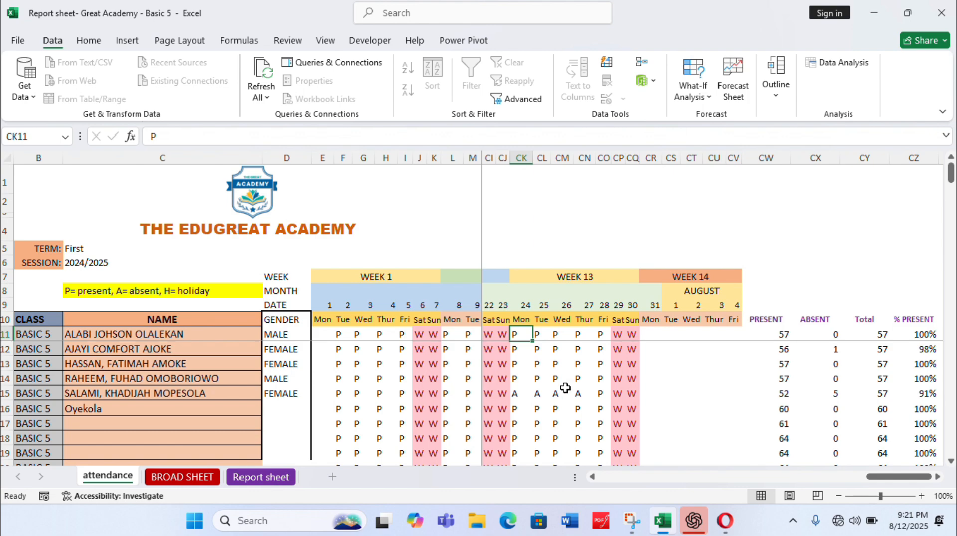
{"action": "type", "text": "A"}
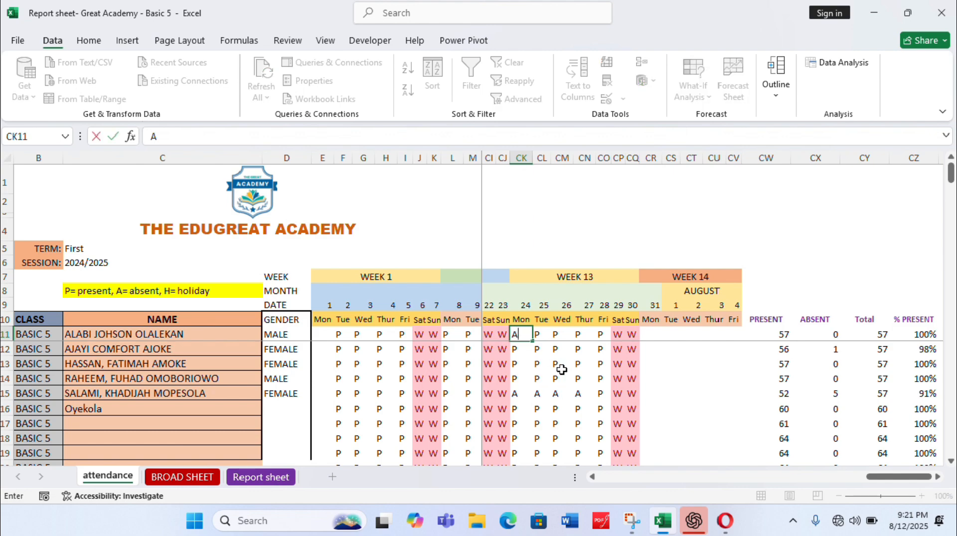
{"action": "key", "text": "Return"}
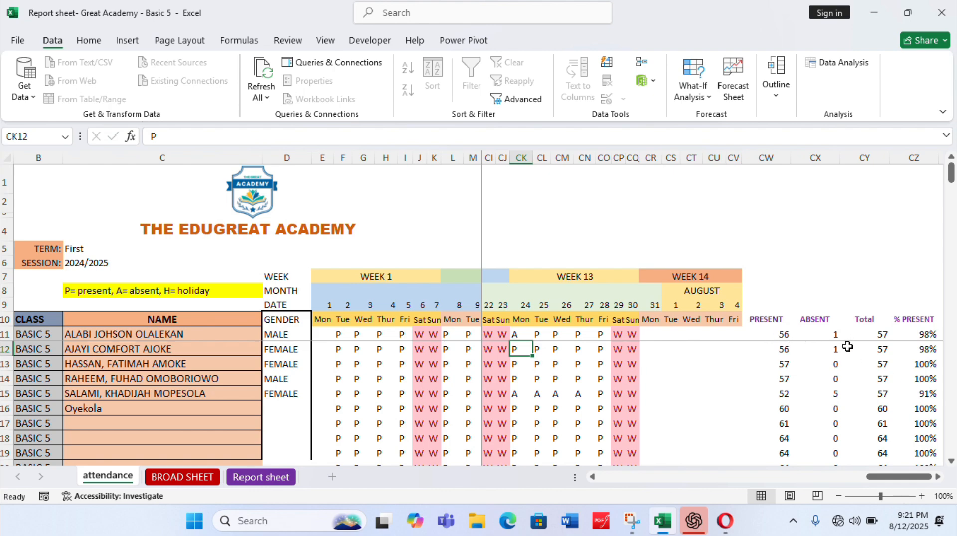
{"action": "left_click", "coordinate": [539, 335]}
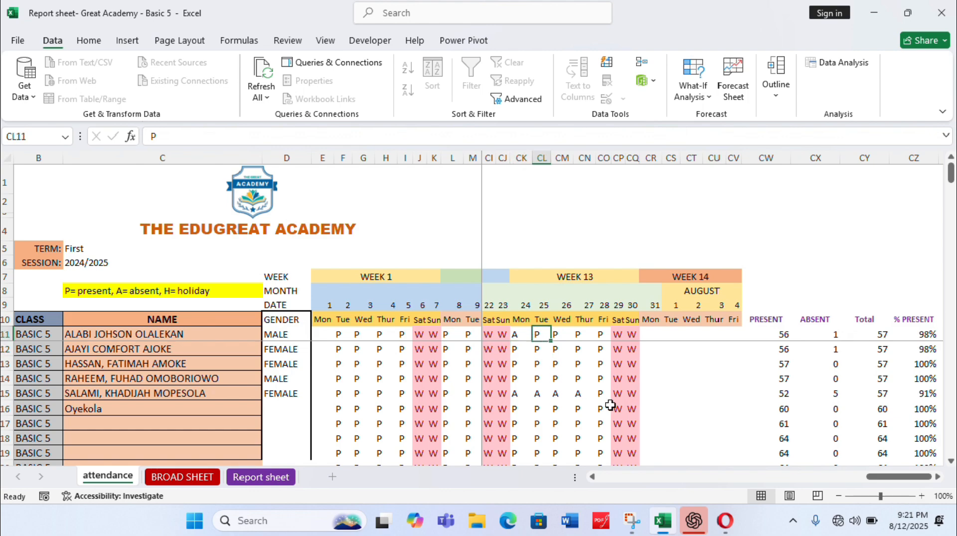
{"action": "type", "text": "A"}
{"action": "key", "text": "Return"}
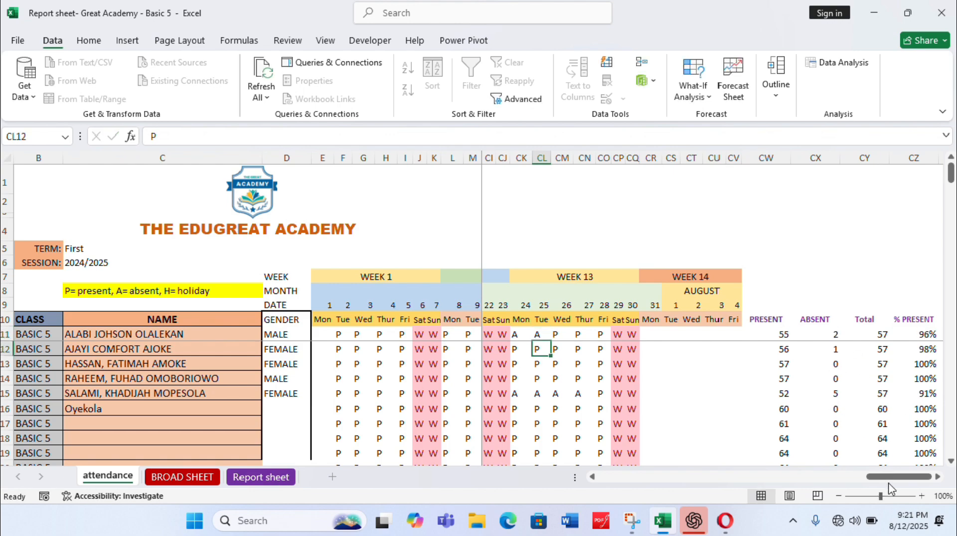
Try to edit the empty student name cell for admission number 7 directly on the BROAD SHEET
{"action": "left_click_drag", "start_coordinate": [887, 480], "coordinate": [579, 472]}
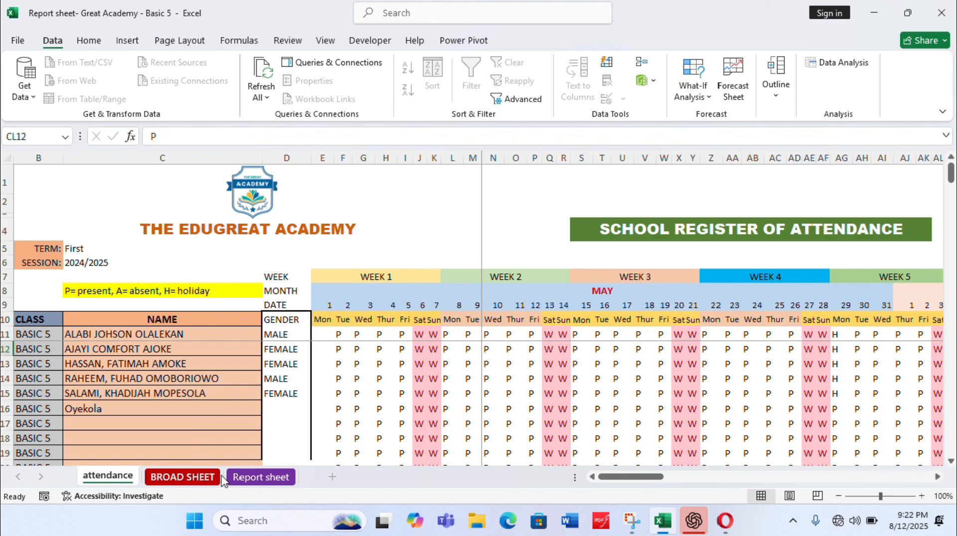
{"action": "left_click", "coordinate": [190, 477]}
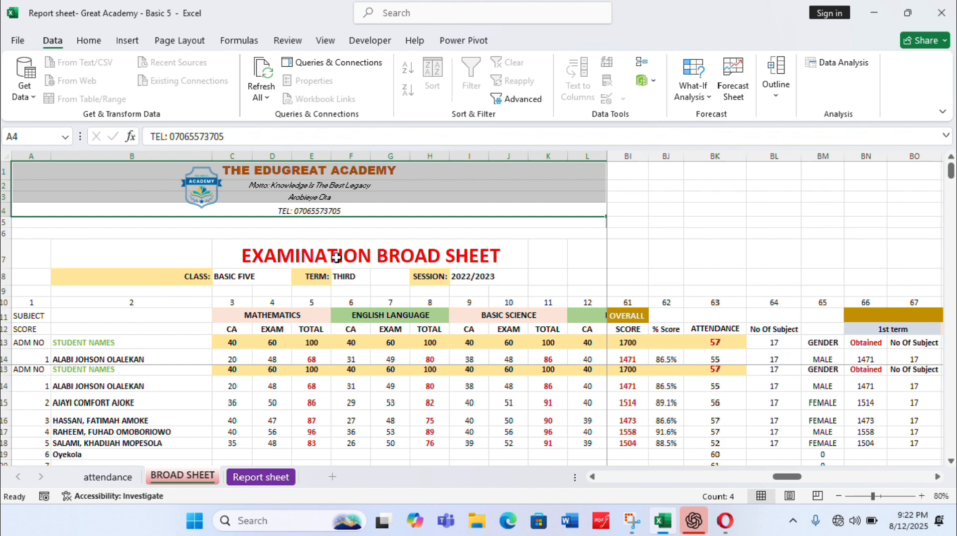
{"action": "left_click", "coordinate": [138, 231]}
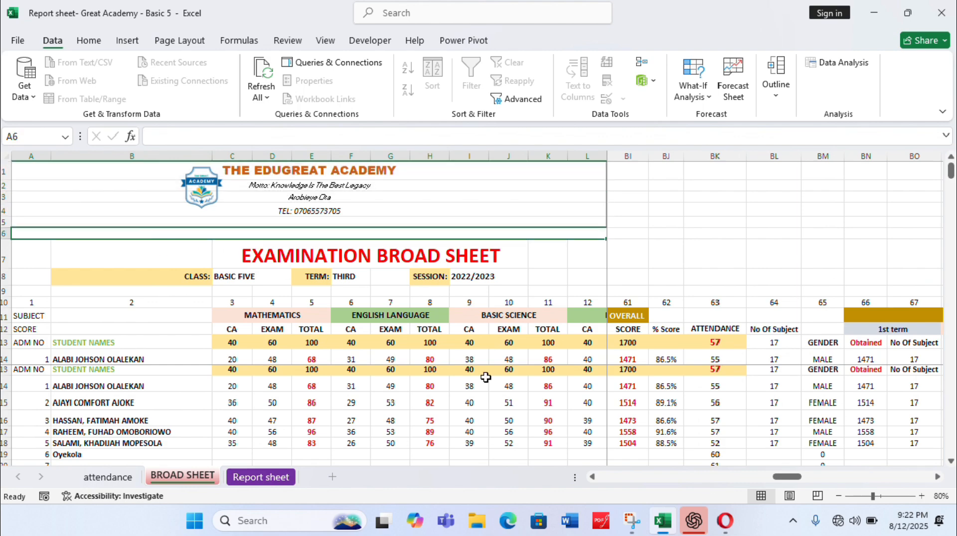
{"action": "left_click_drag", "start_coordinate": [781, 479], "coordinate": [607, 476]}
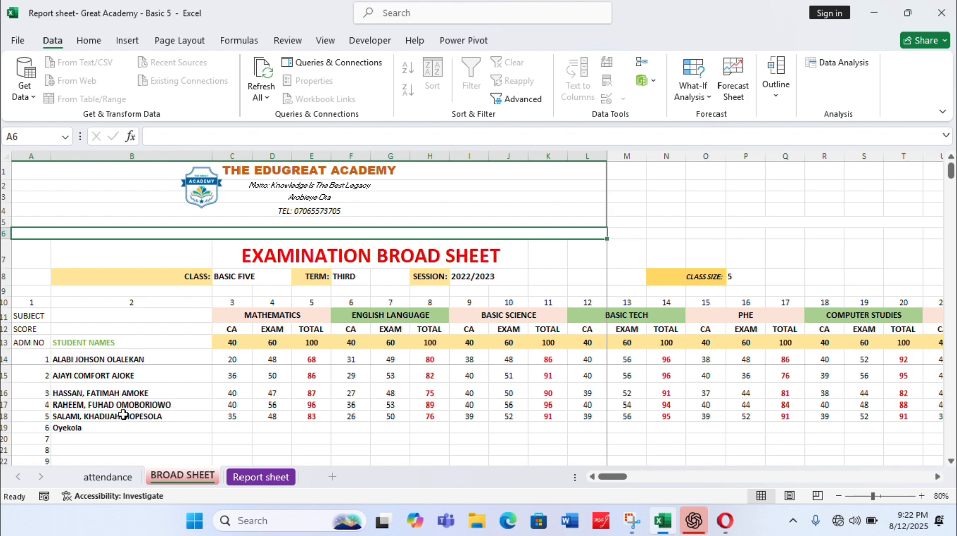
{"action": "left_click", "coordinate": [96, 437]}
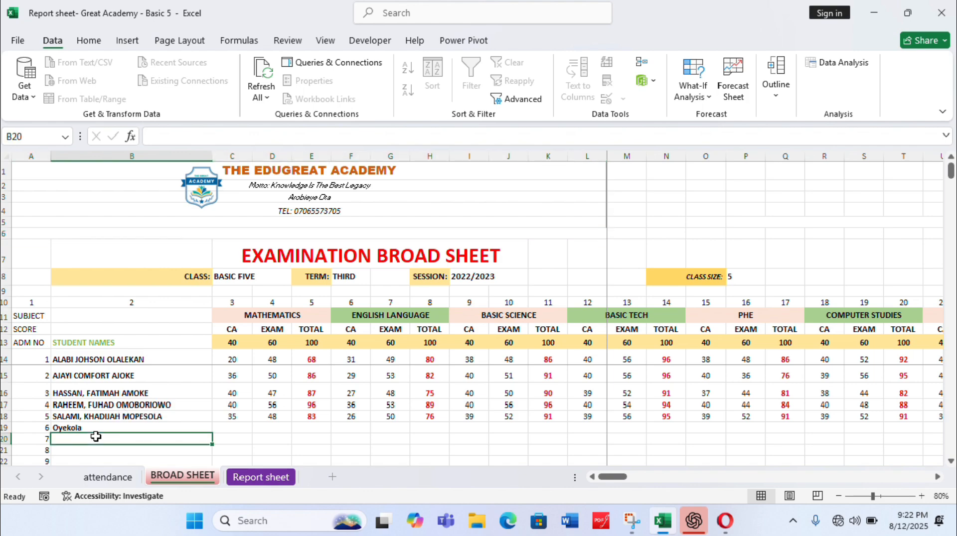
{"action": "double_click", "coordinate": [96, 436]}
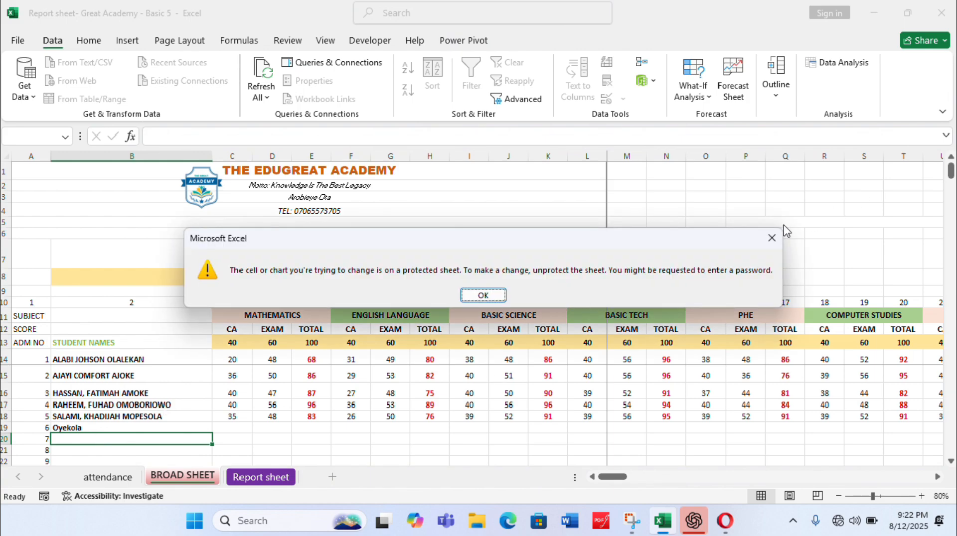
{"action": "left_click", "coordinate": [767, 239]}
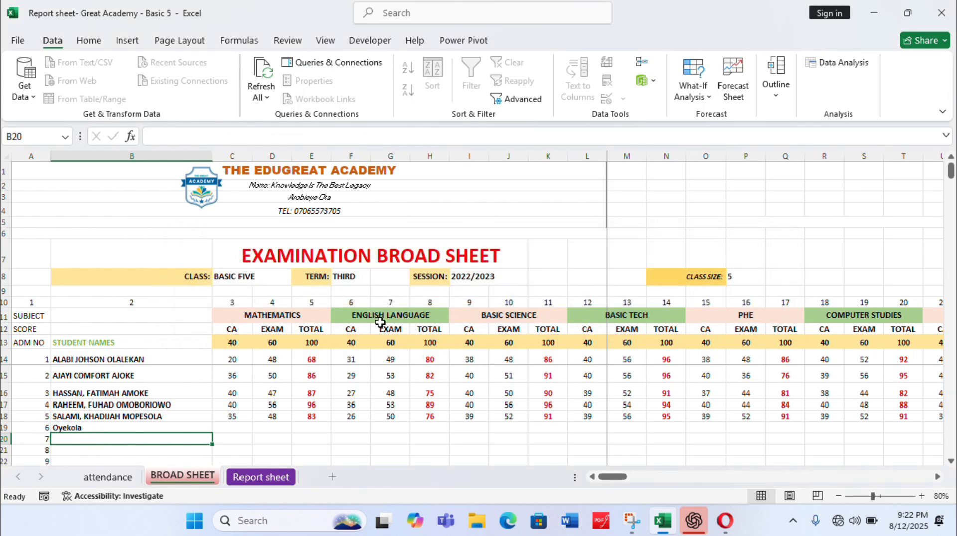
Enter a new student's name in the first empty NAME cell, C17, of the attendance sheet
{"action": "left_click", "coordinate": [107, 475]}
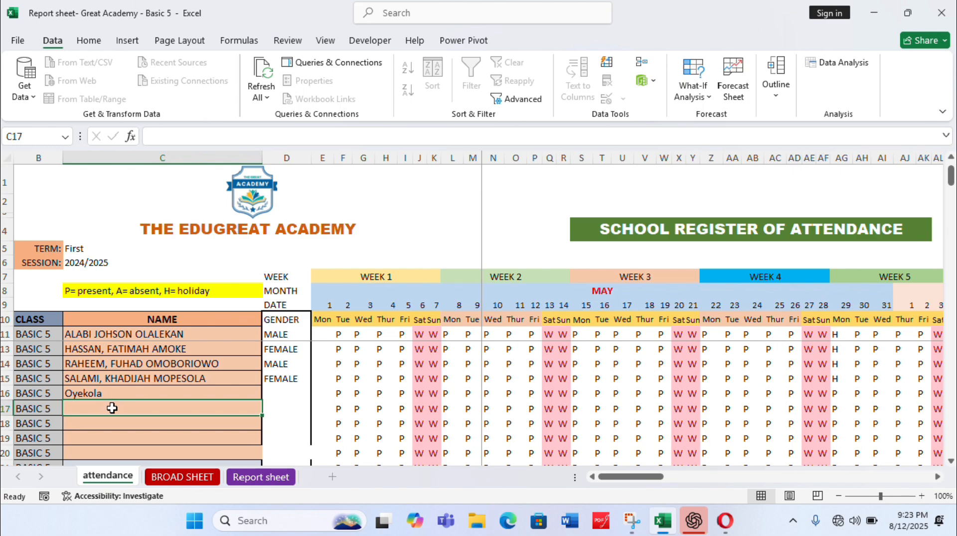
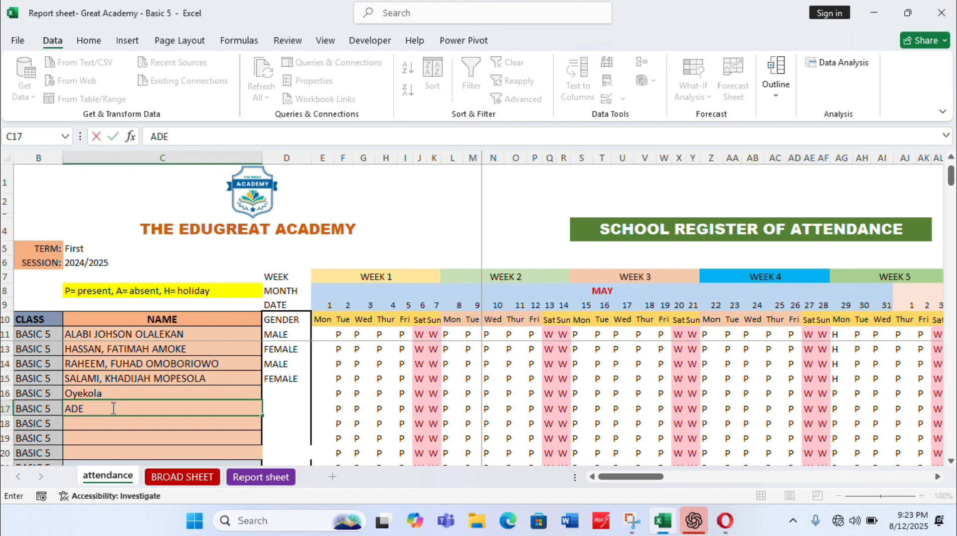
{"action": "key", "text": "Return"}
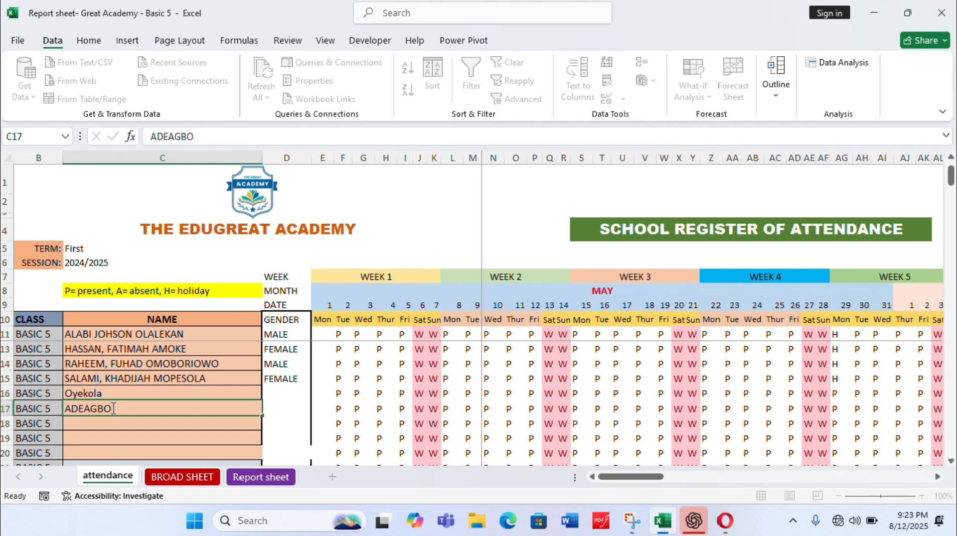
Set the term in the BROAD SHEET header to FIRST
{"action": "left_click", "coordinate": [181, 477]}
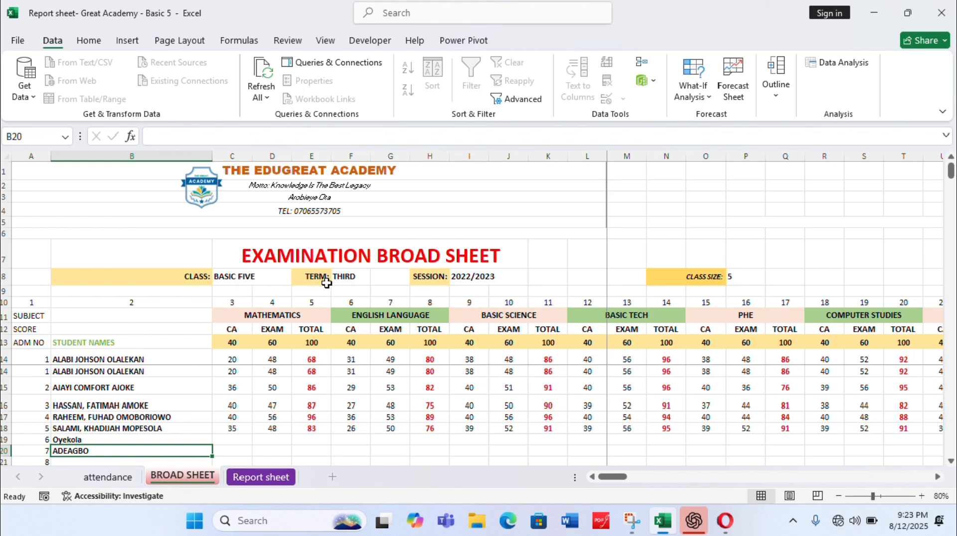
{"action": "left_click", "coordinate": [344, 277]}
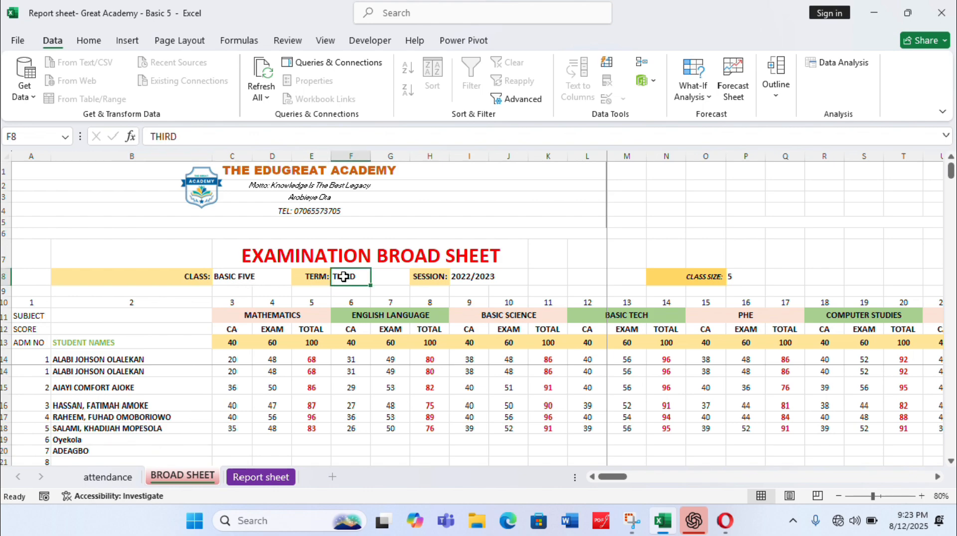
{"action": "key", "text": "F2"}
{"action": "type", "text": "FIRST"}
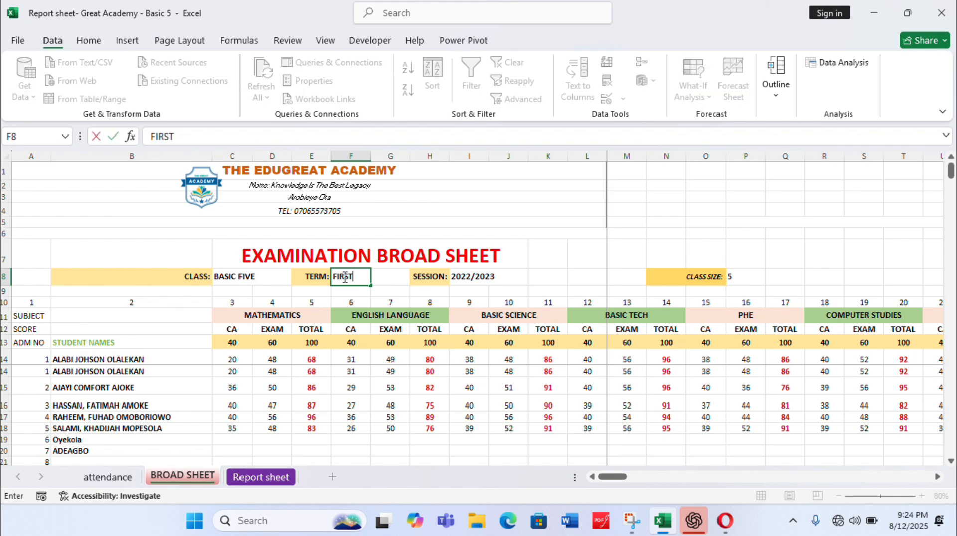
{"action": "key", "text": "Return"}
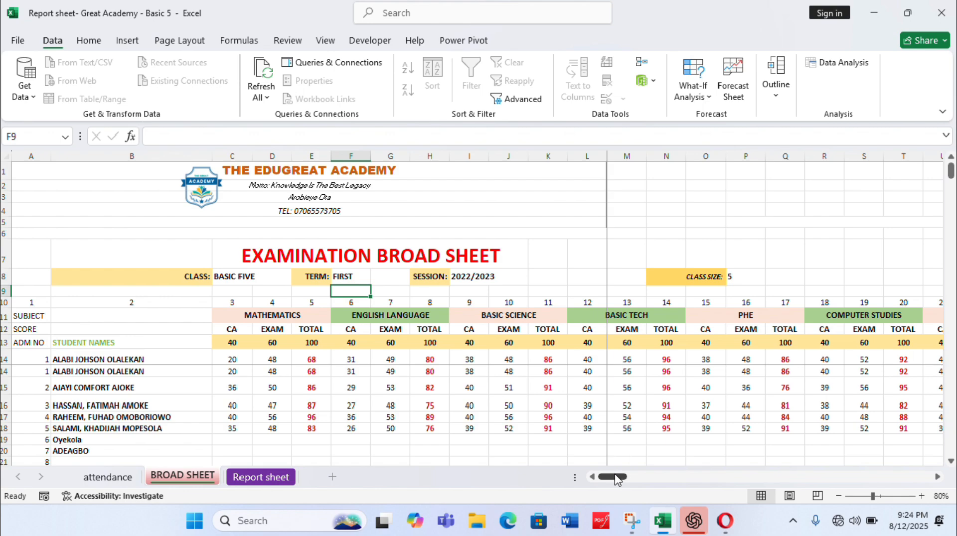
Clear the VERBAL REASONING subject heading in AY11 of the BROAD SHEET
{"action": "left_click_drag", "start_coordinate": [616, 477], "coordinate": [744, 456]}
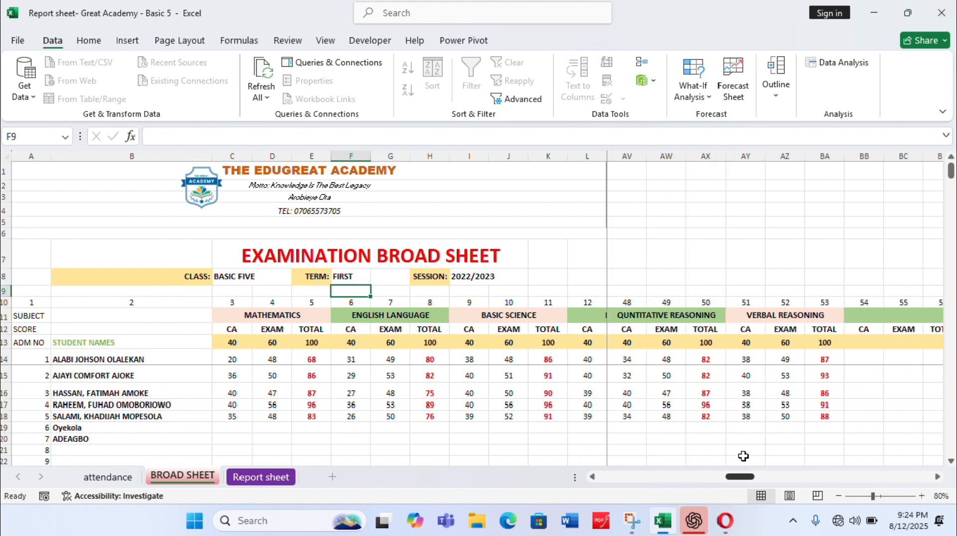
{"action": "left_click", "coordinate": [774, 313]}
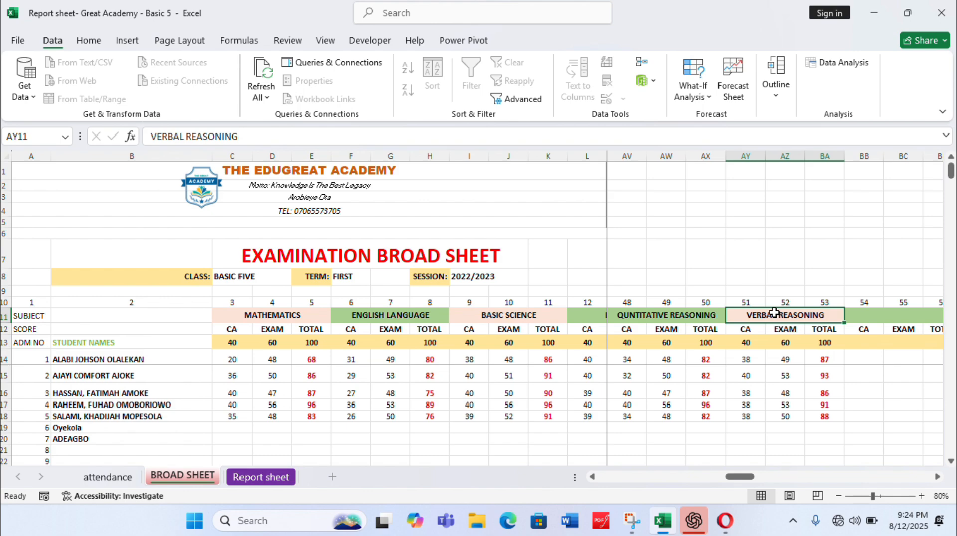
{"action": "key", "text": "Home"}
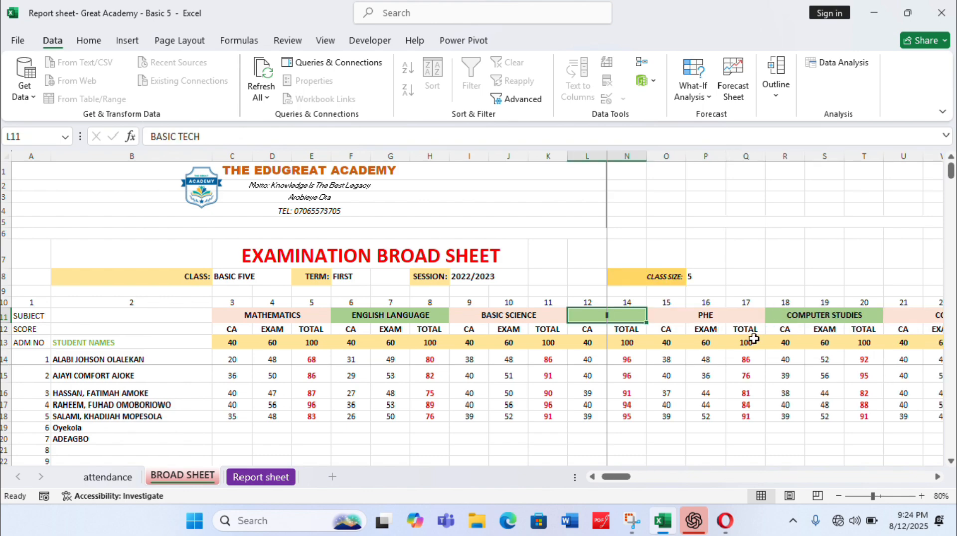
{"action": "left_click_drag", "start_coordinate": [606, 480], "coordinate": [736, 468]}
{"action": "left_click", "coordinate": [703, 319]}
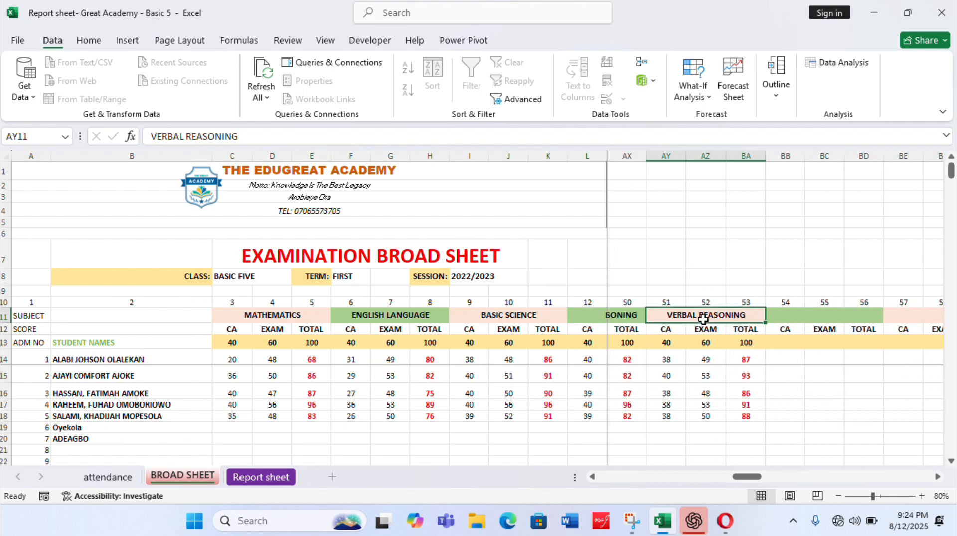
{"action": "key", "text": "Delete"}
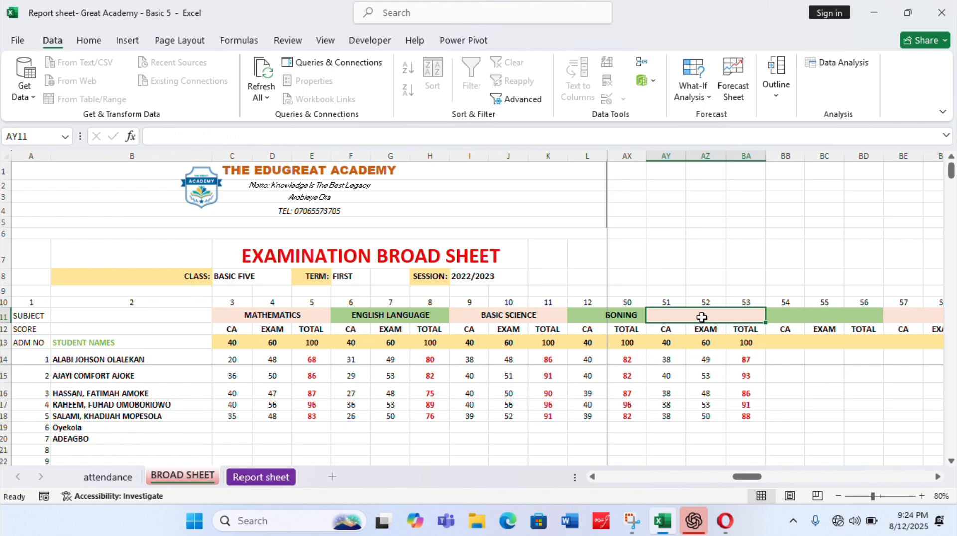
Delete the maximum CA and EXAM marks in AY13 and AZ13 beneath the blank subject heading
{"action": "left_click", "coordinate": [671, 345]}
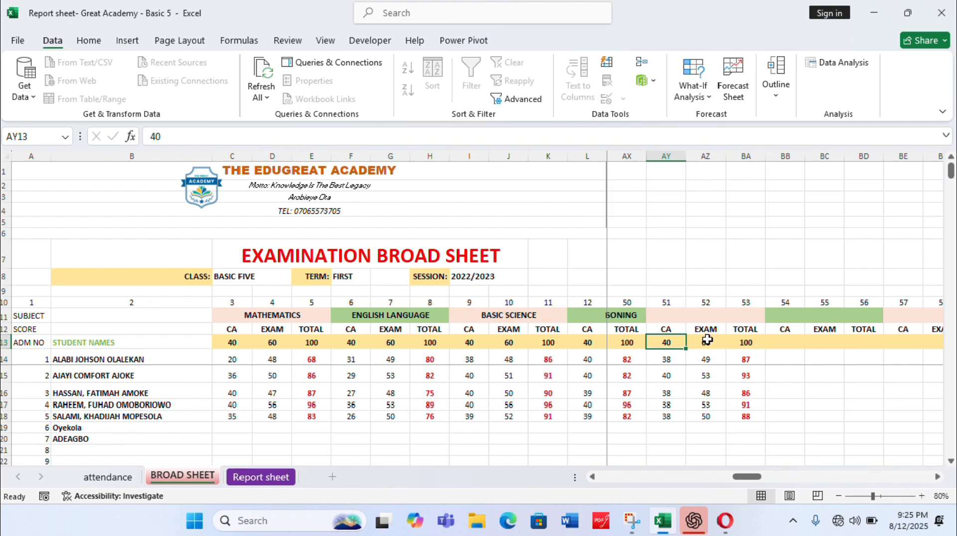
{"action": "key", "text": "Delete"}
{"action": "left_click", "coordinate": [708, 343]}
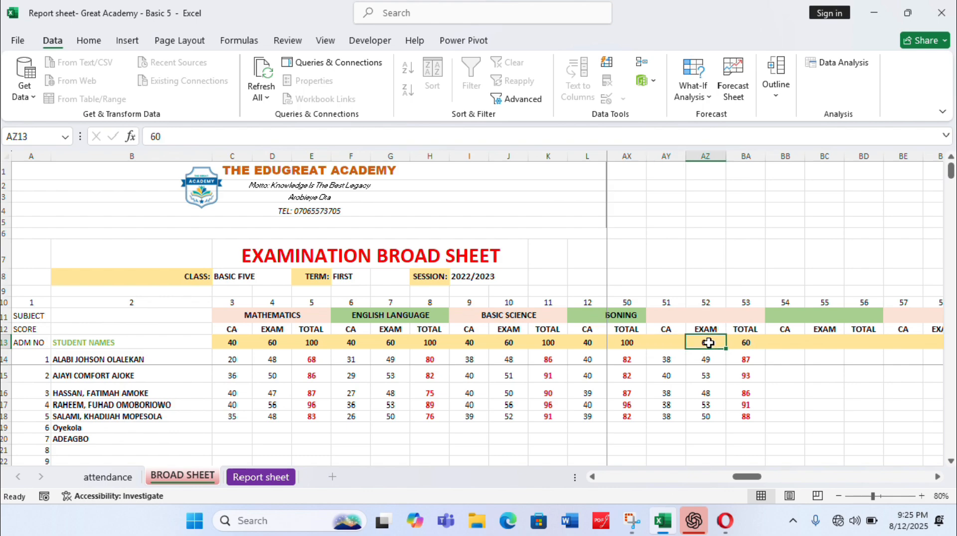
{"action": "key", "text": "Delete"}
Set the first student's Mathematics CA score to 15 and English Language exam score to 30
{"action": "left_click", "coordinate": [230, 356]}
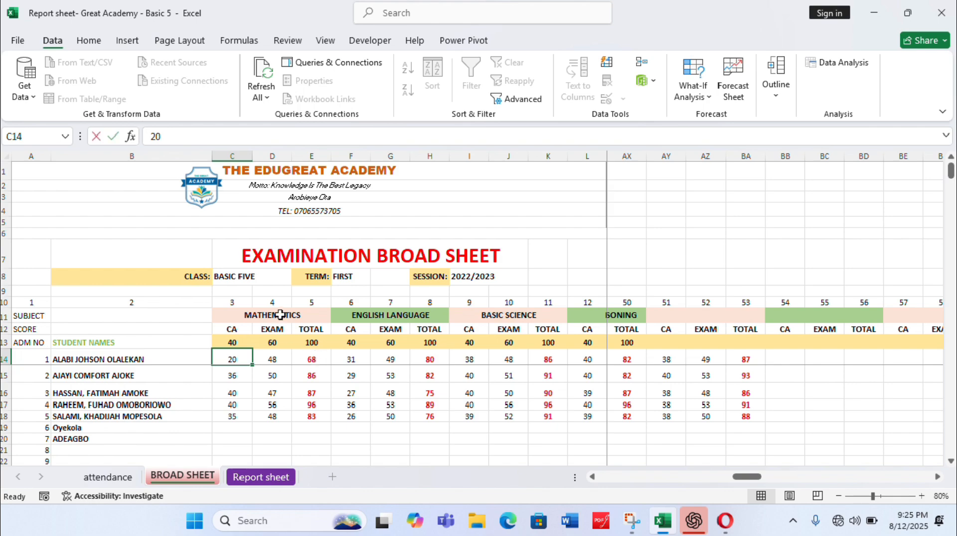
{"action": "type", "text": "15"}
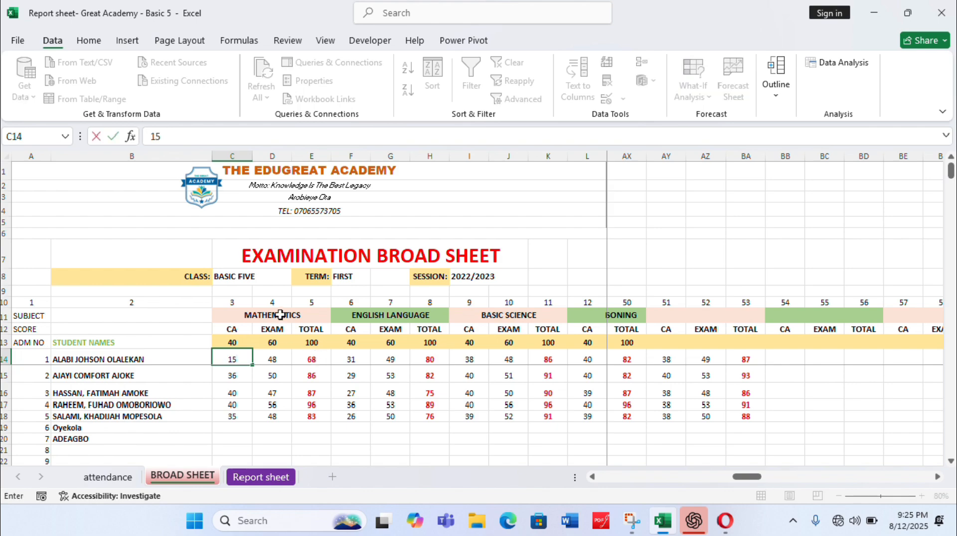
{"action": "key", "text": "Return"}
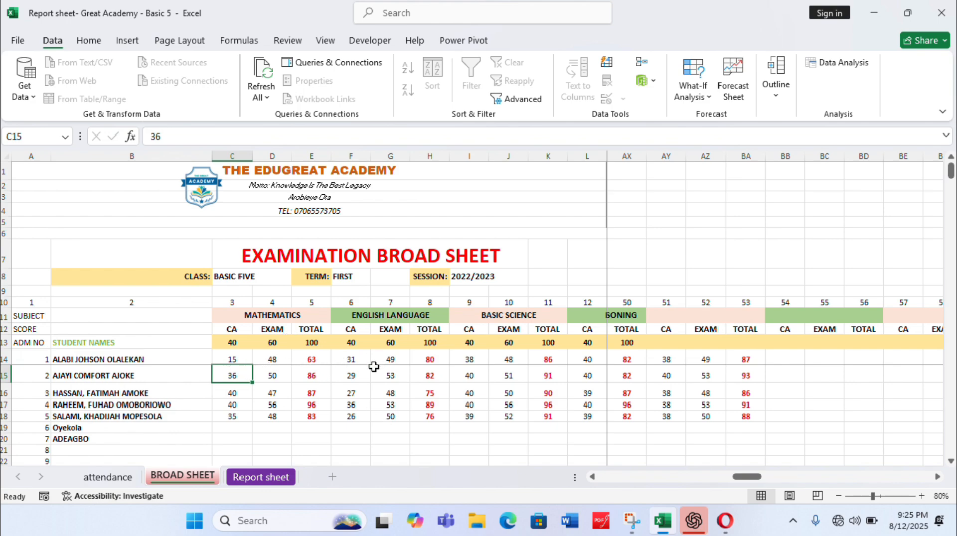
{"action": "left_click", "coordinate": [393, 359]}
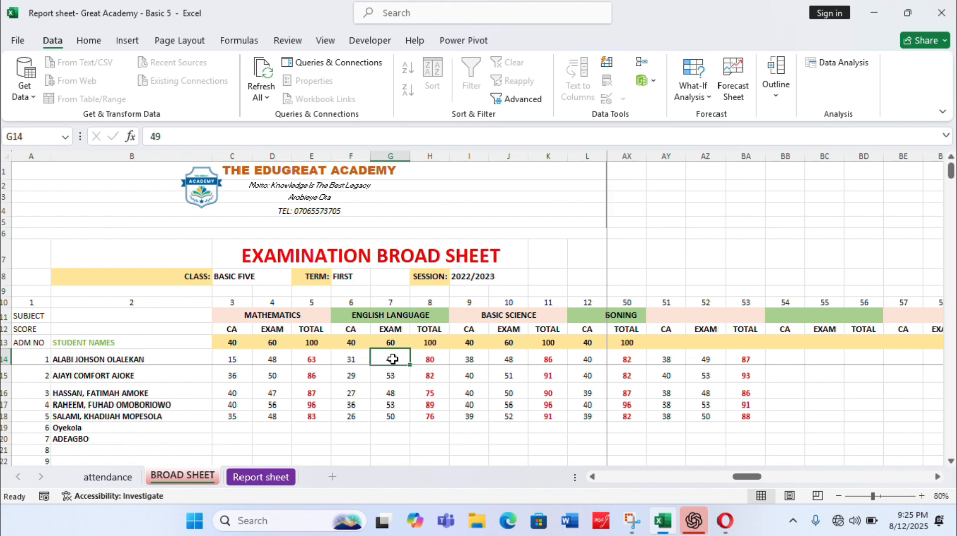
{"action": "type", "text": "3"}
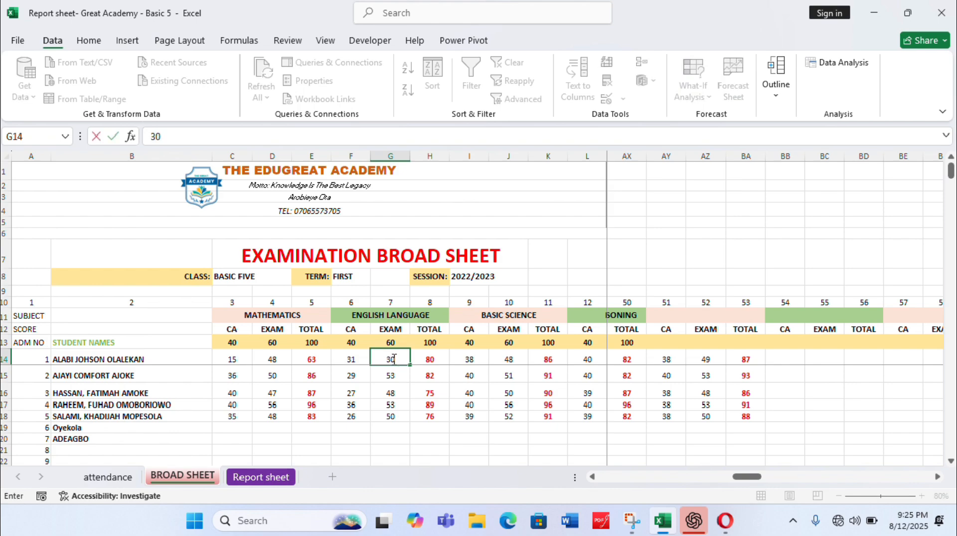
{"action": "type", "text": "0"}
{"action": "key", "text": "Return"}
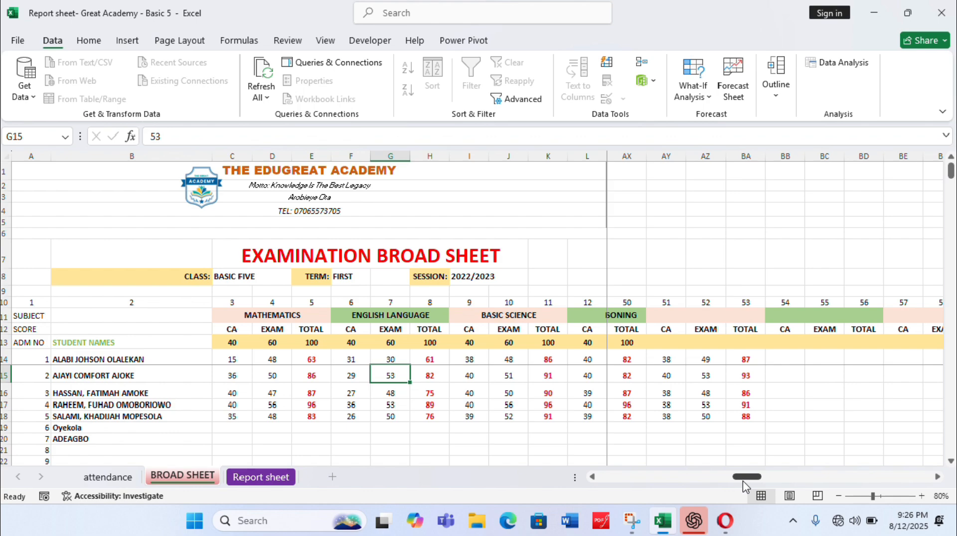
Examine the overall score, percentage, attendance, gender and cumulative columns of the broad sheet
{"action": "left_click_drag", "start_coordinate": [743, 480], "coordinate": [743, 481]}
{"action": "left_click_drag", "start_coordinate": [746, 484], "coordinate": [768, 479]}
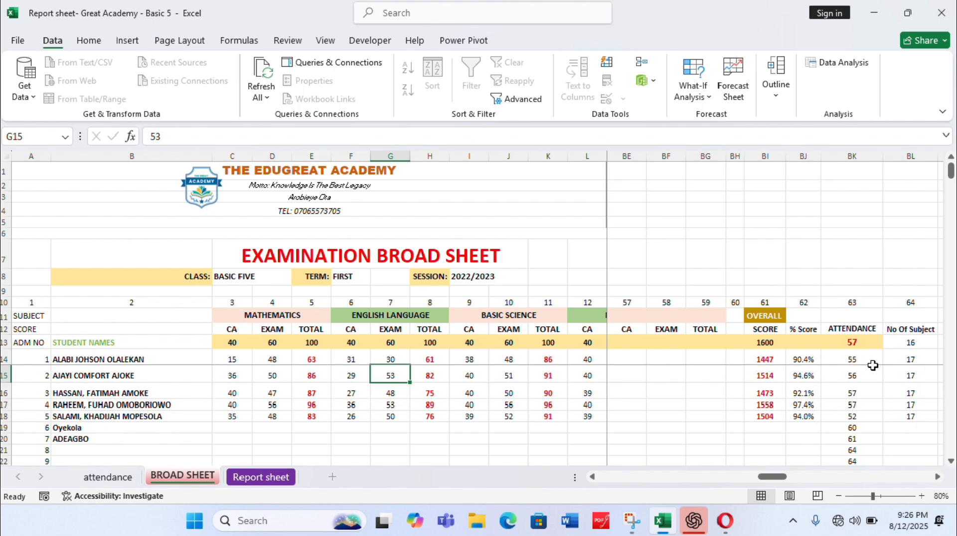
{"action": "left_click", "coordinate": [938, 477]}
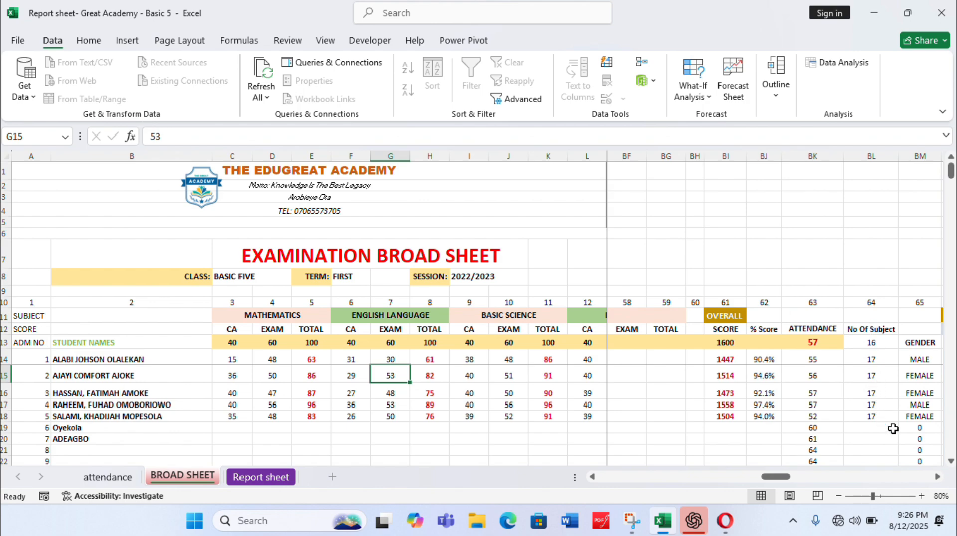
{"action": "left_click", "coordinate": [938, 477]}
{"action": "left_click", "coordinate": [938, 477]}
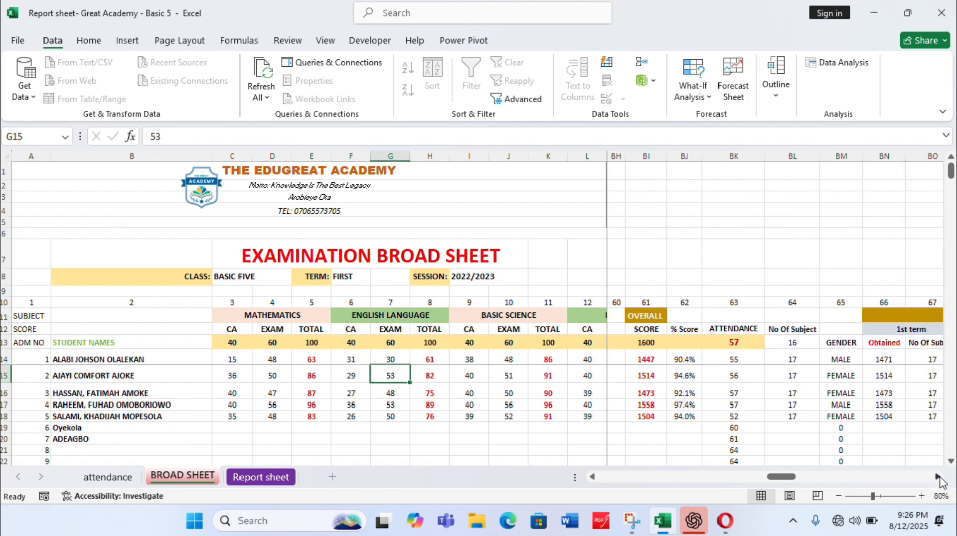
{"action": "left_click", "coordinate": [938, 477]}
{"action": "left_click", "coordinate": [937, 476]}
{"action": "left_click", "coordinate": [938, 477]}
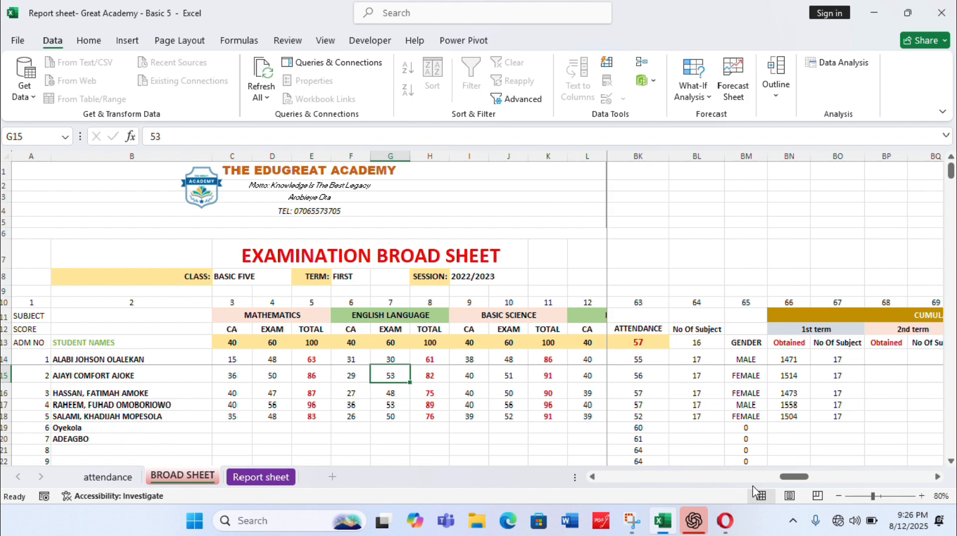
Copy the five students' overall scores from BI14:BI18 as values into the cumulative 1st term Obtained column, BN14:BN18
{"action": "left_click", "coordinate": [592, 477]}
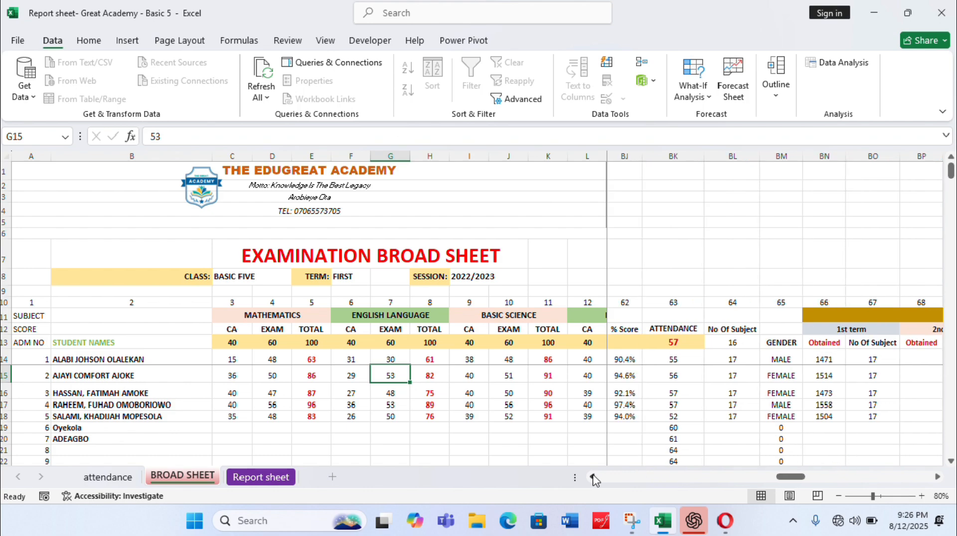
{"action": "left_click", "coordinate": [593, 477]}
{"action": "left_click", "coordinate": [592, 477]}
{"action": "left_click", "coordinate": [592, 477]}
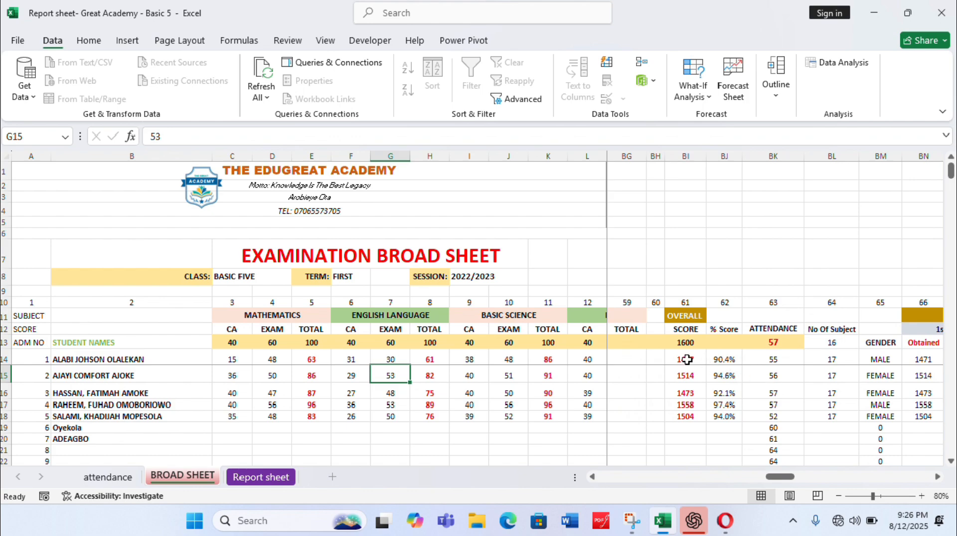
{"action": "left_click_drag", "start_coordinate": [687, 359], "coordinate": [684, 415]}
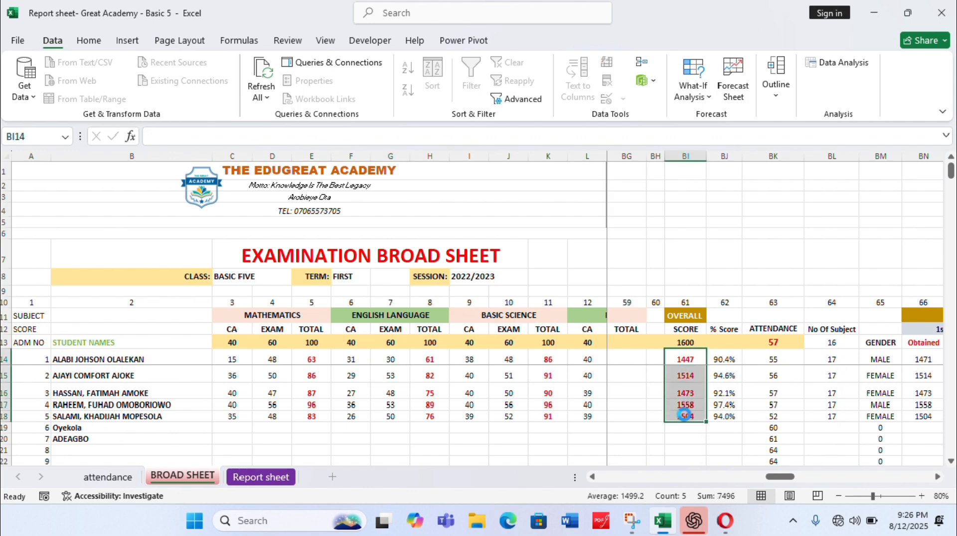
{"action": "key", "text": "ctrl+c"}
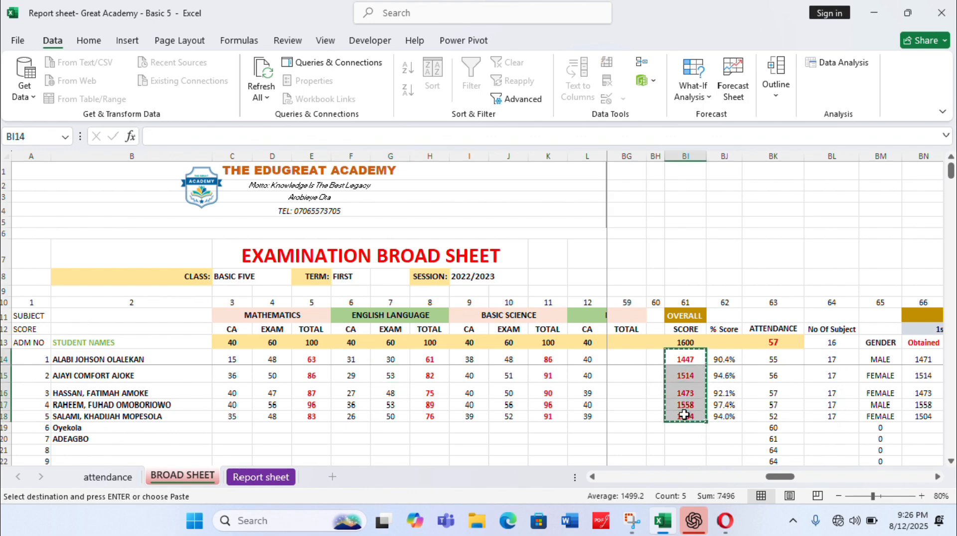
{"action": "left_click", "coordinate": [938, 478]}
{"action": "left_click", "coordinate": [937, 477]}
{"action": "left_click", "coordinate": [937, 477]}
{"action": "left_click", "coordinate": [937, 478]}
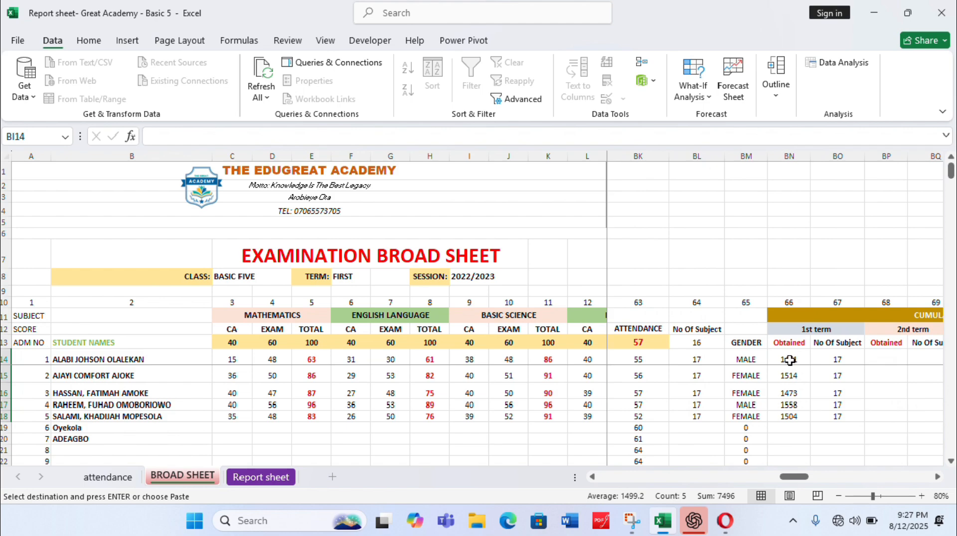
{"action": "left_click_drag", "start_coordinate": [791, 360], "coordinate": [789, 414]}
{"action": "key", "text": "ctrl+v"}
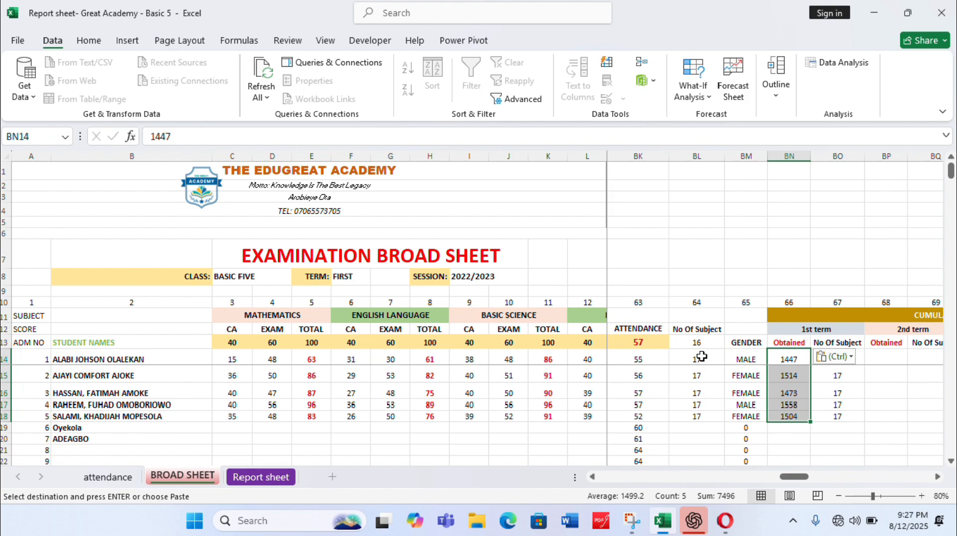
Copy the five students' subject counts from BL14:BL18 into the cumulative 1st term No Of Subject column, BO14:BO18
{"action": "left_click_drag", "start_coordinate": [698, 356], "coordinate": [699, 414]}
{"action": "key", "text": "ctrl+c"}
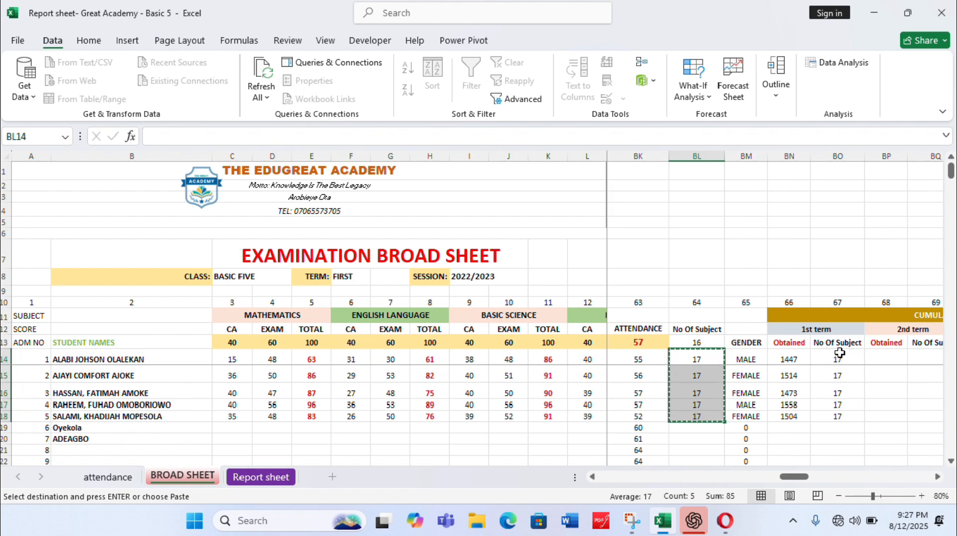
{"action": "left_click", "coordinate": [838, 355]}
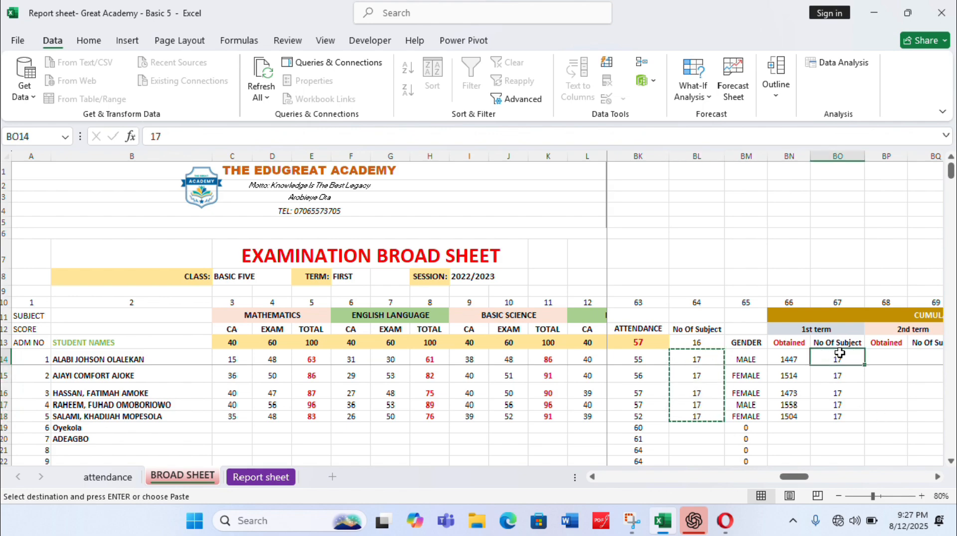
{"action": "left_click_drag", "start_coordinate": [840, 353], "coordinate": [843, 417]}
{"action": "key", "text": "ctrl+v"}
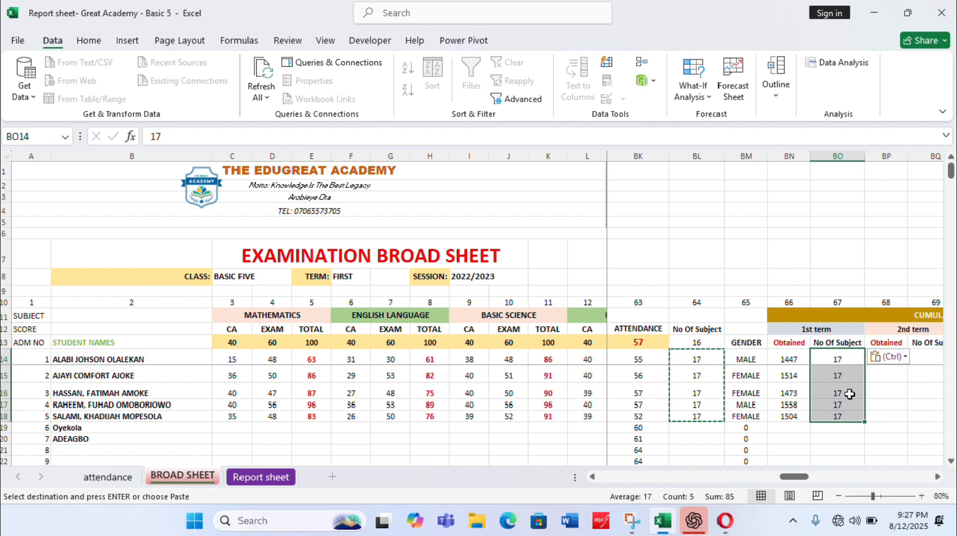
Examine the remaining broad sheet columns, from the cumulative totals and next-term date through rank and comments to the AFFECTIVE DOMAIN ratings
{"action": "left_click", "coordinate": [938, 477]}
{"action": "left_click", "coordinate": [938, 477]}
{"action": "left_click", "coordinate": [939, 477]}
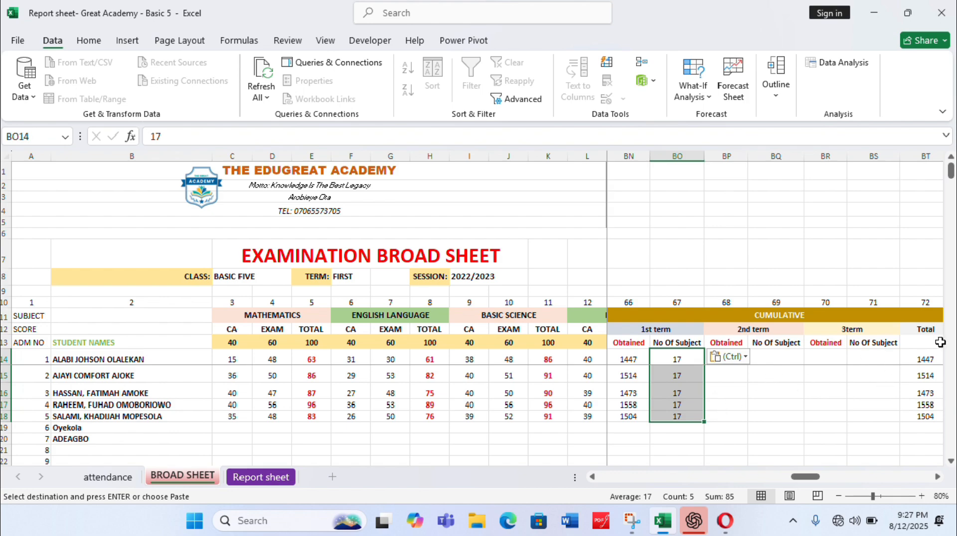
{"action": "left_click", "coordinate": [937, 477]}
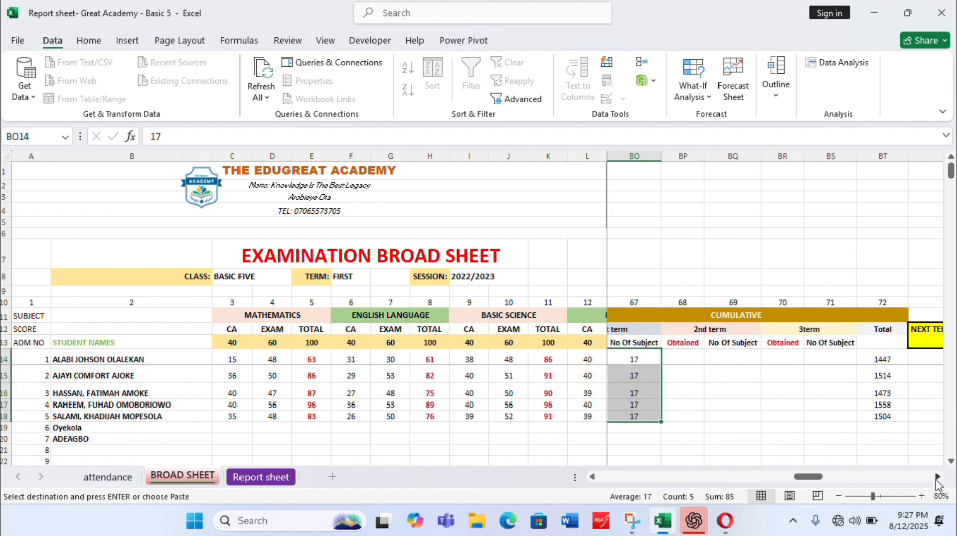
{"action": "left_click", "coordinate": [936, 477]}
{"action": "left_click", "coordinate": [937, 477]}
{"action": "left_click", "coordinate": [937, 477]}
{"action": "left_click", "coordinate": [937, 477]}
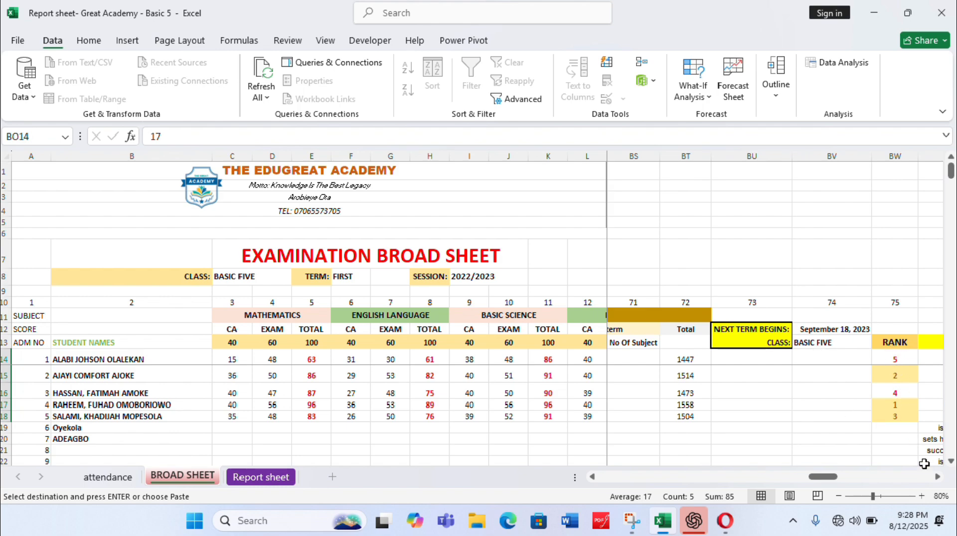
{"action": "left_click", "coordinate": [937, 477]}
{"action": "left_click", "coordinate": [937, 477]}
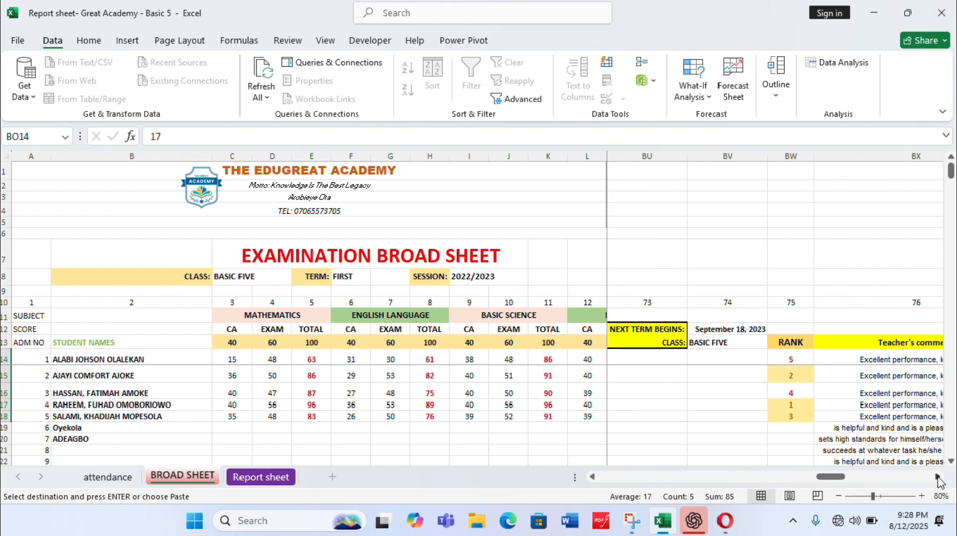
{"action": "left_click", "coordinate": [937, 477]}
{"action": "left_click", "coordinate": [938, 477]}
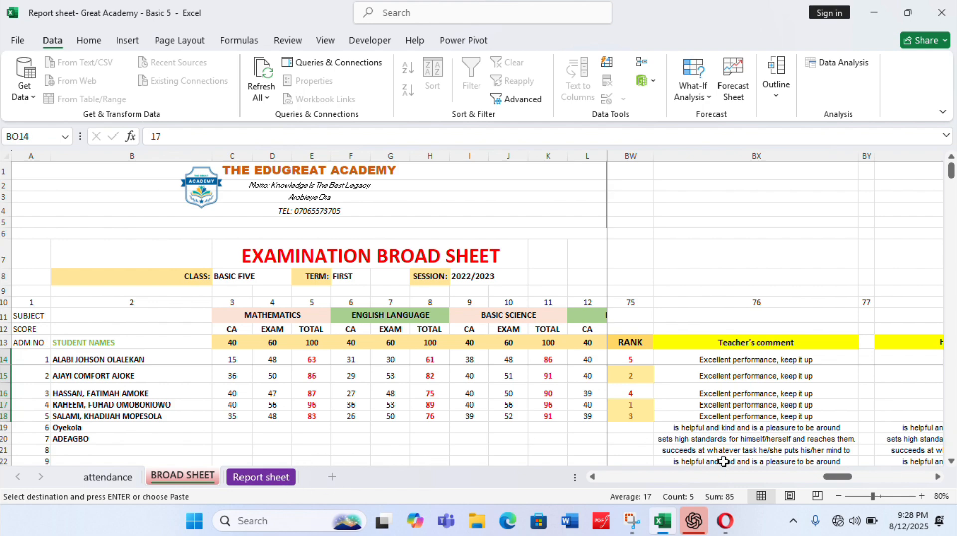
{"action": "left_click", "coordinate": [937, 477]}
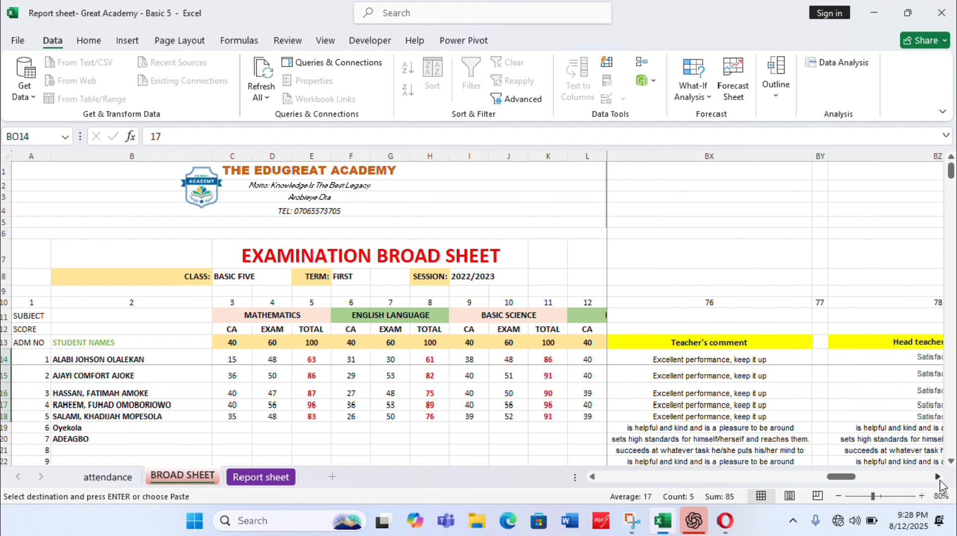
{"action": "left_click", "coordinate": [938, 477]}
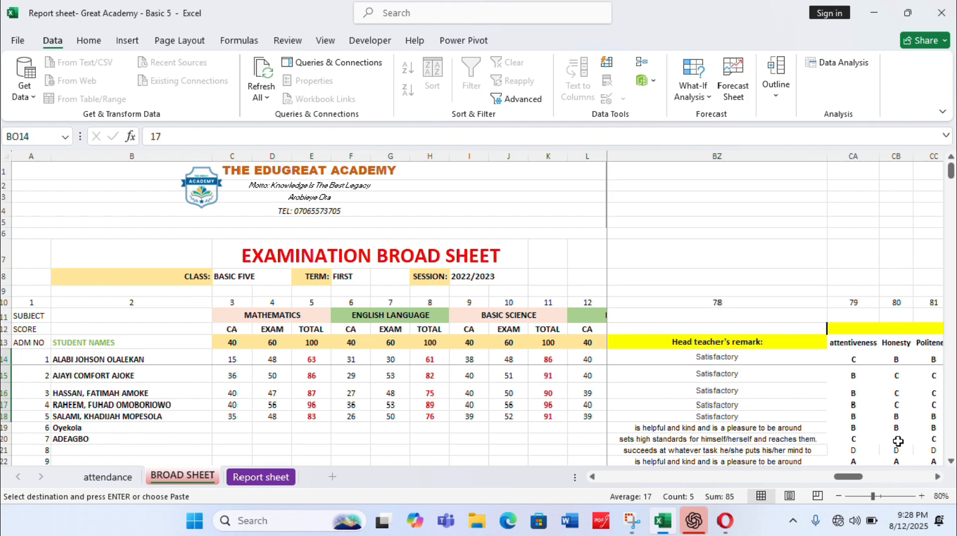
{"action": "left_click", "coordinate": [938, 476]}
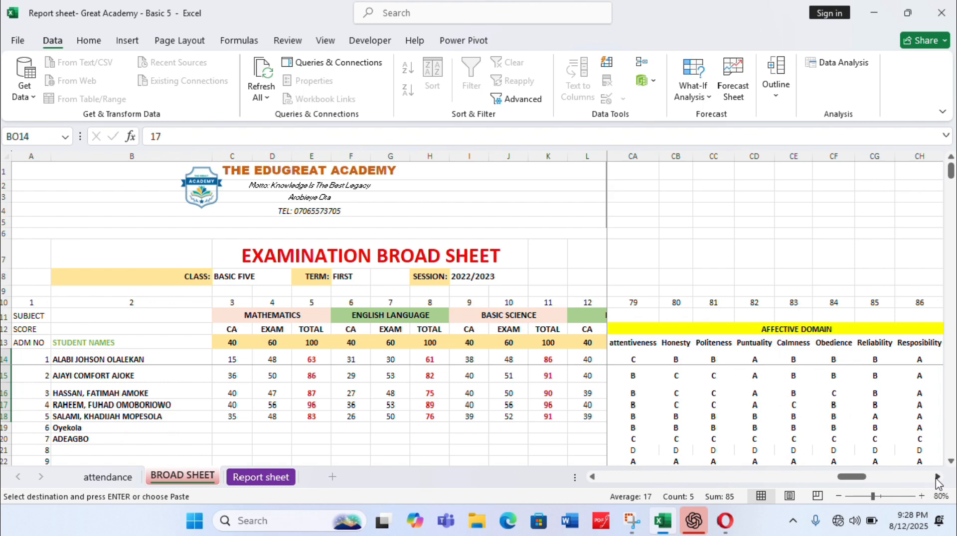
{"action": "left_click", "coordinate": [937, 478]}
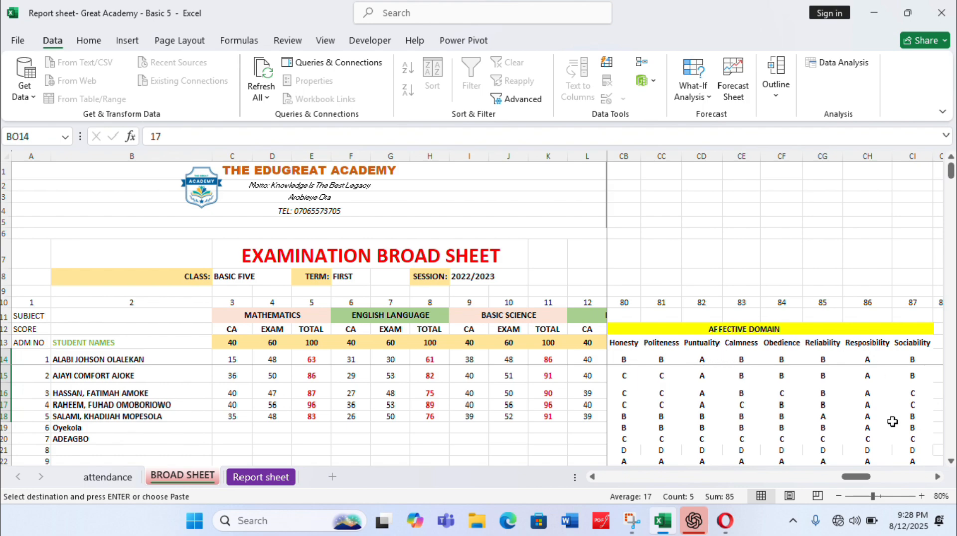
Examine the PSYCHOMOTOR SKILL ratings in the broad sheet, from Handling of tools through Sports and games
{"action": "left_click", "coordinate": [937, 477]}
{"action": "left_click", "coordinate": [938, 476]}
{"action": "left_click", "coordinate": [937, 477]}
{"action": "left_click", "coordinate": [938, 476]}
{"action": "left_click", "coordinate": [937, 477]}
{"action": "left_click", "coordinate": [937, 477]}
{"action": "left_click", "coordinate": [938, 477]}
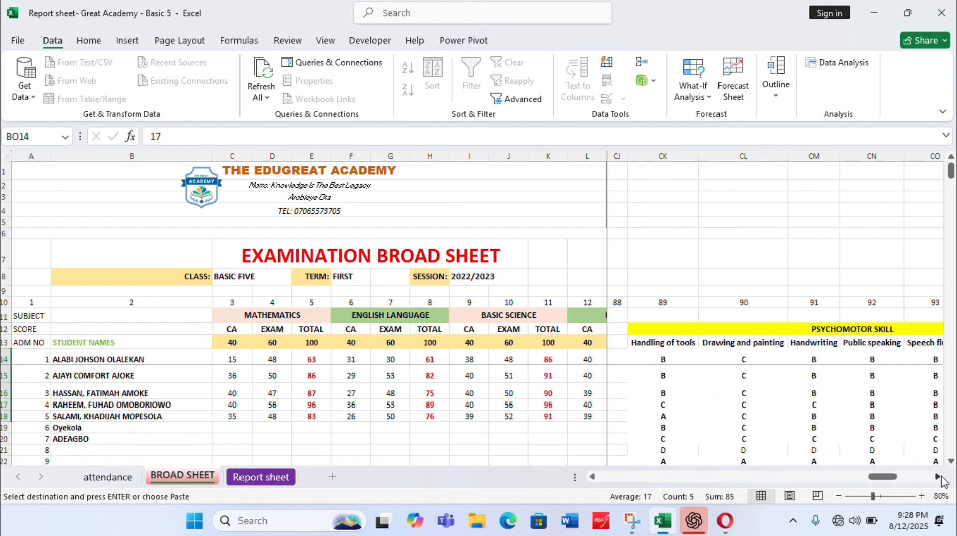
{"action": "left_click", "coordinate": [937, 477]}
{"action": "left_click", "coordinate": [938, 477]}
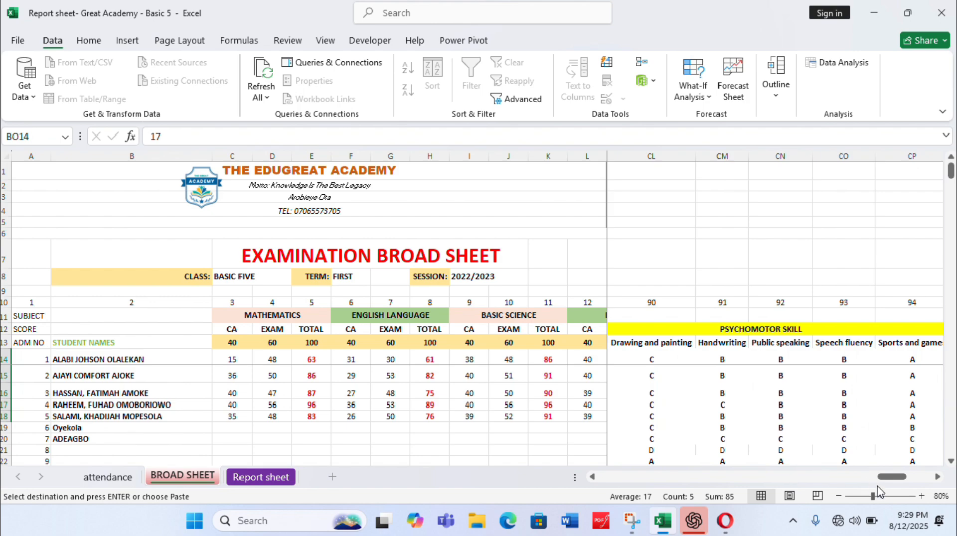
Enter 25 as the sixth student's Mathematics CA score in C19 of the broad sheet
{"action": "left_click", "coordinate": [592, 477]}
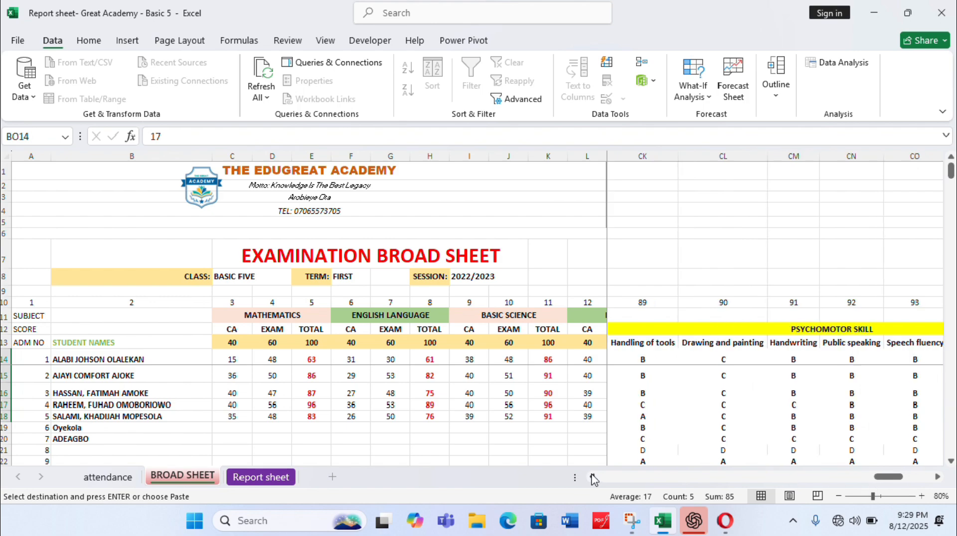
{"action": "left_click", "coordinate": [592, 478]}
{"action": "left_click", "coordinate": [592, 478]}
{"action": "left_click", "coordinate": [592, 478]}
{"action": "left_click", "coordinate": [593, 477]}
{"action": "left_click", "coordinate": [593, 478]}
{"action": "left_click", "coordinate": [593, 477]}
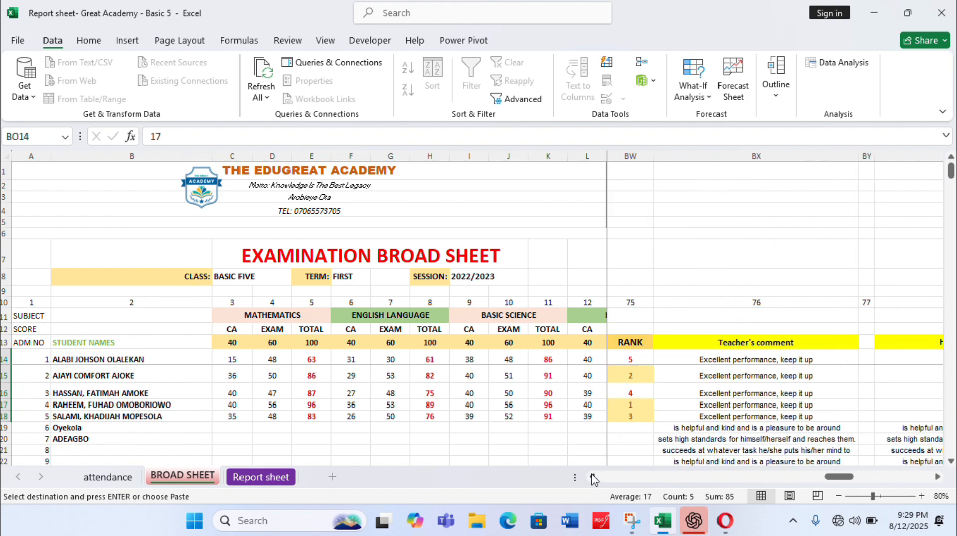
{"action": "left_click", "coordinate": [593, 478]}
{"action": "left_click", "coordinate": [593, 477]}
{"action": "left_click", "coordinate": [593, 478]}
{"action": "left_click", "coordinate": [592, 477]}
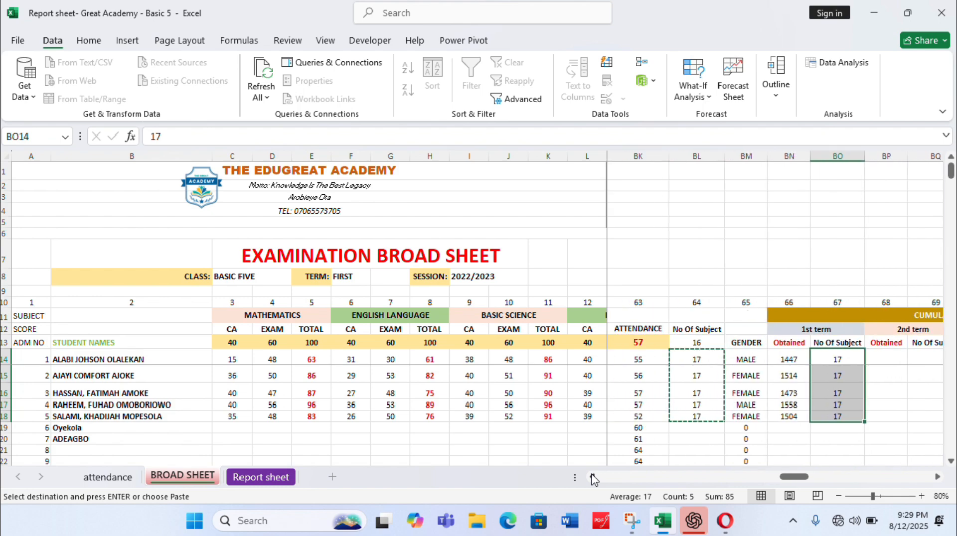
{"action": "left_click", "coordinate": [592, 477]}
{"action": "left_click", "coordinate": [592, 477]}
{"action": "left_click", "coordinate": [593, 478]}
{"action": "left_click", "coordinate": [593, 478]}
{"action": "left_click", "coordinate": [593, 477]}
{"action": "left_click", "coordinate": [592, 478]}
{"action": "left_click", "coordinate": [593, 477]}
{"action": "left_click", "coordinate": [593, 477]}
{"action": "left_click", "coordinate": [592, 477]}
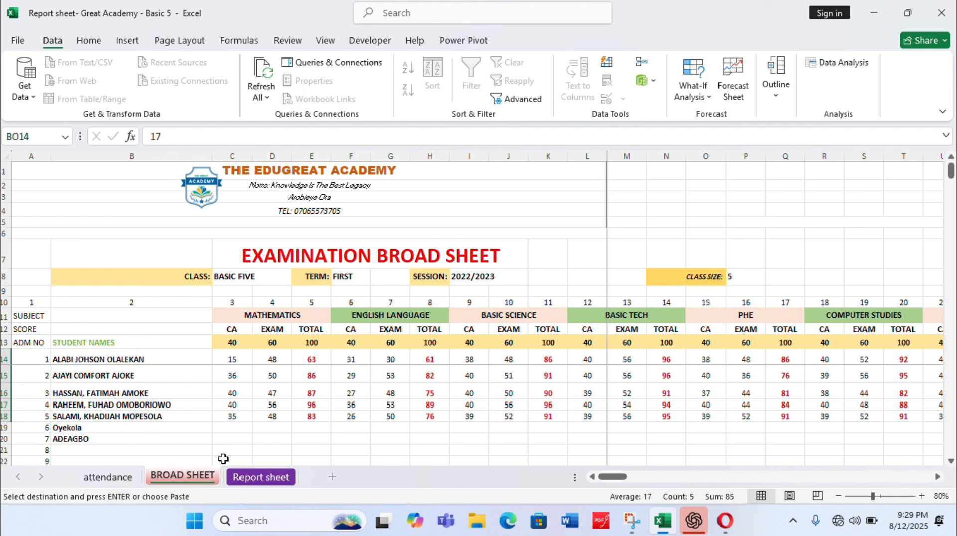
{"action": "left_click", "coordinate": [233, 428]}
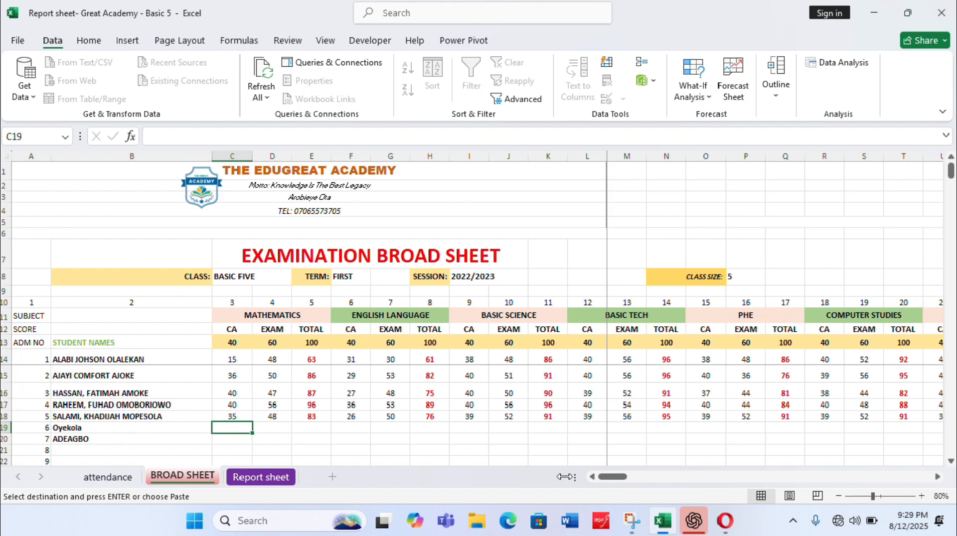
{"action": "key", "text": "Escape"}
{"action": "type", "text": "25"}
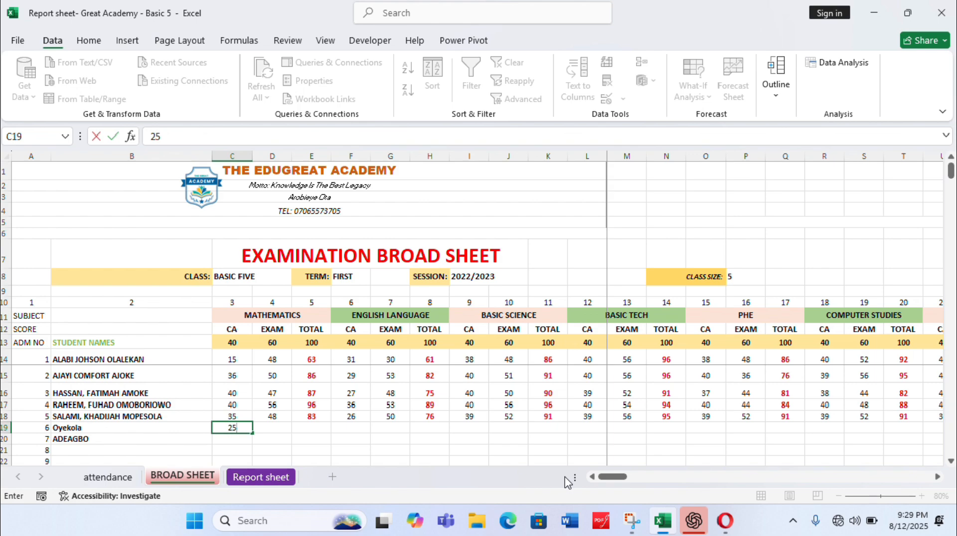
{"action": "key", "text": "Return"}
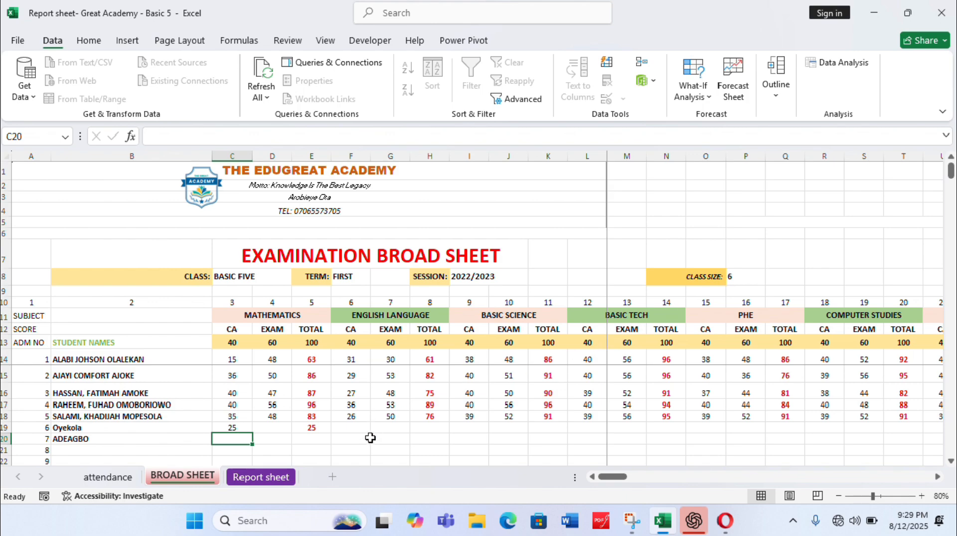
Replace the placeholder portrait on the Report sheet with the JPG picture from the Desktop that is named after the student
{"action": "left_click", "coordinate": [259, 477]}
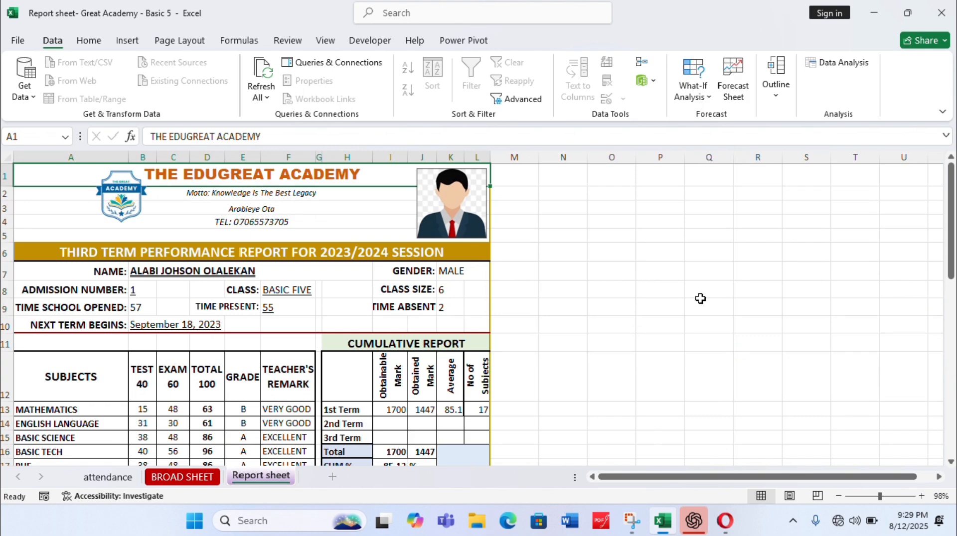
{"action": "left_click_drag", "start_coordinate": [949, 174], "coordinate": [878, 137]}
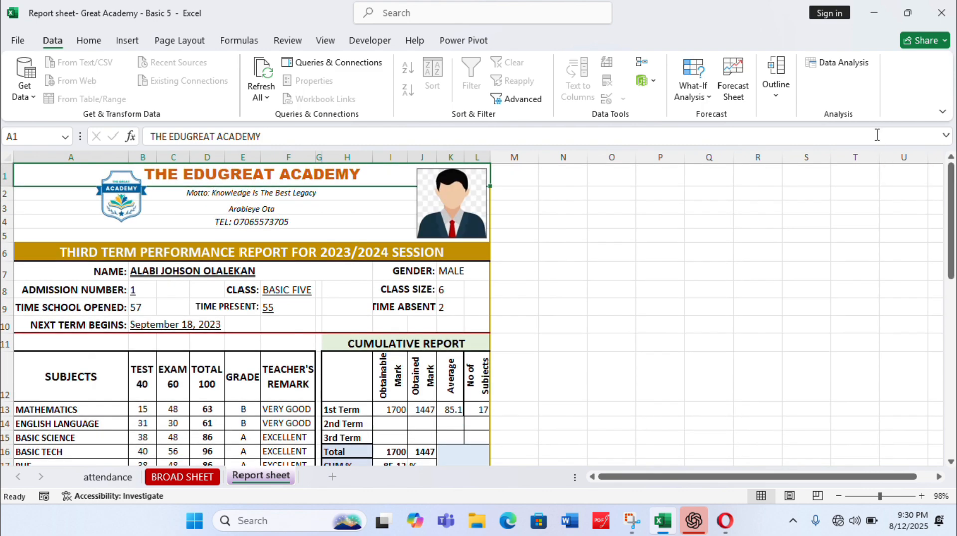
{"action": "right_click", "coordinate": [461, 202]}
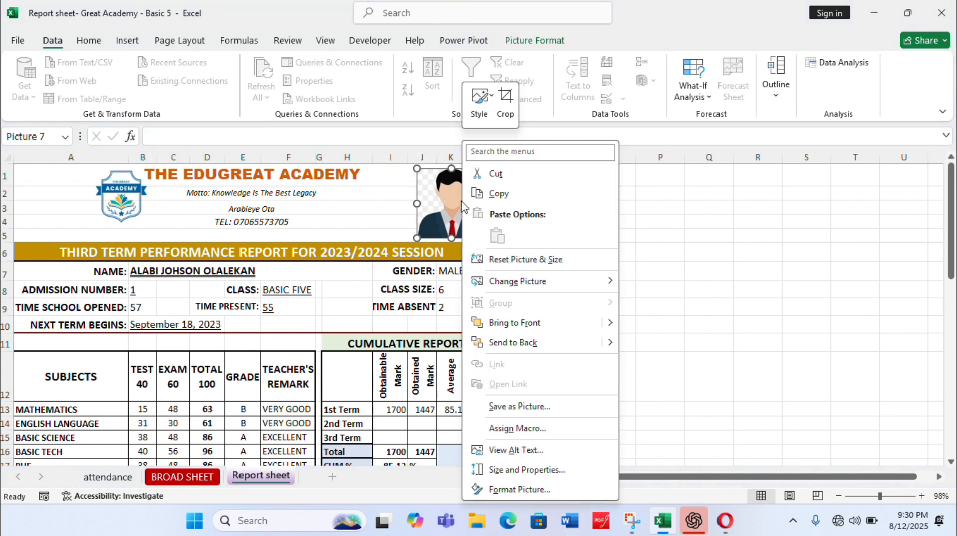
{"action": "mouse_move", "coordinate": [588, 282]}
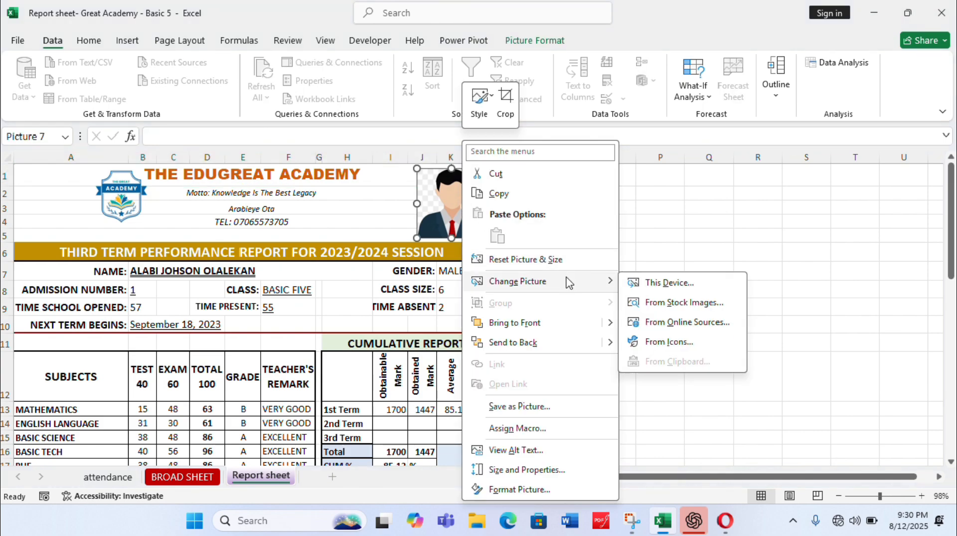
{"action": "left_click", "coordinate": [664, 286]}
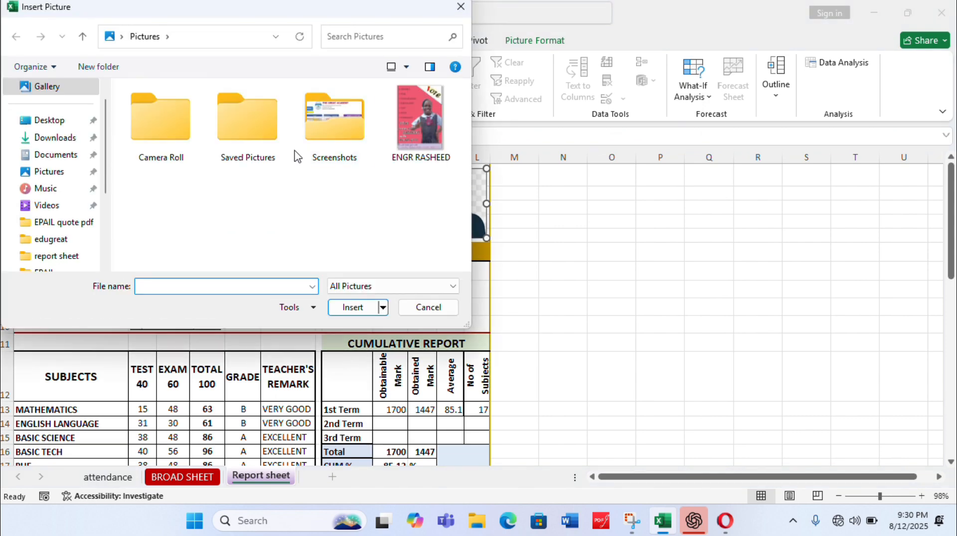
{"action": "left_click", "coordinate": [32, 124]}
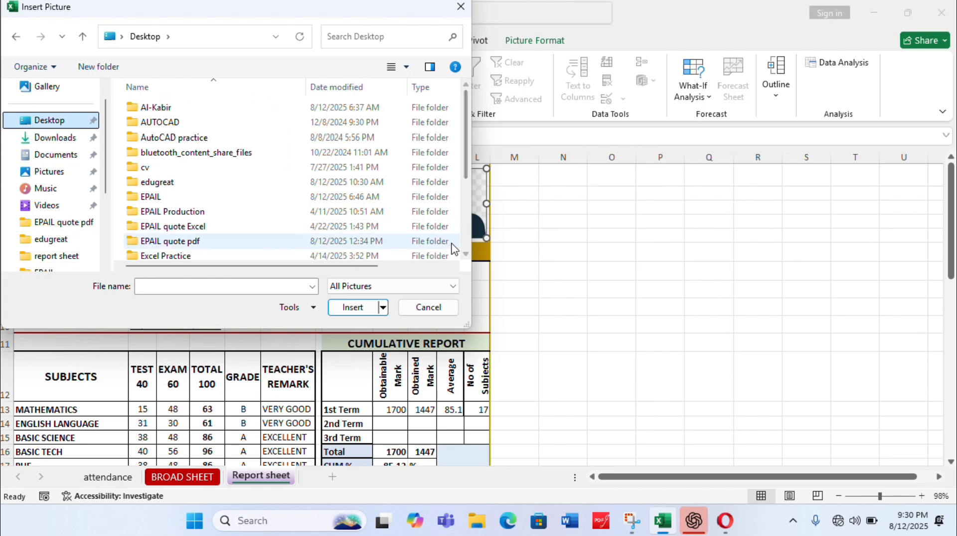
{"action": "scroll", "coordinate": [466, 258], "scroll_direction": "down", "scroll_amount": 3}
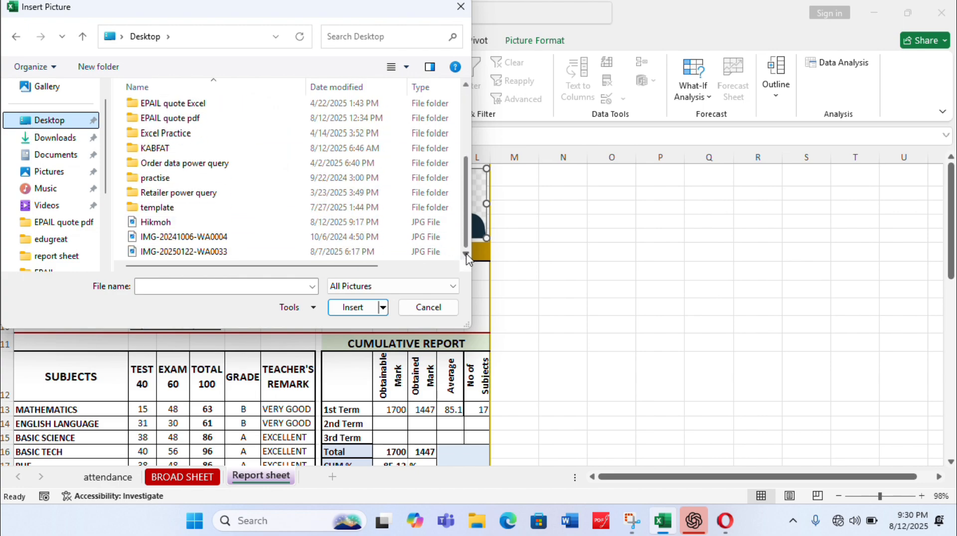
{"action": "left_click", "coordinate": [157, 222]}
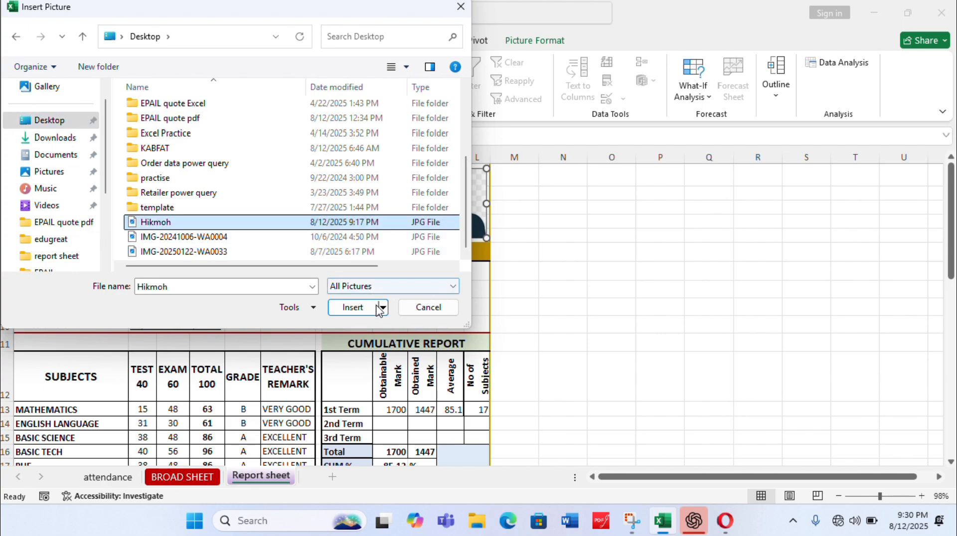
{"action": "left_click", "coordinate": [359, 312]}
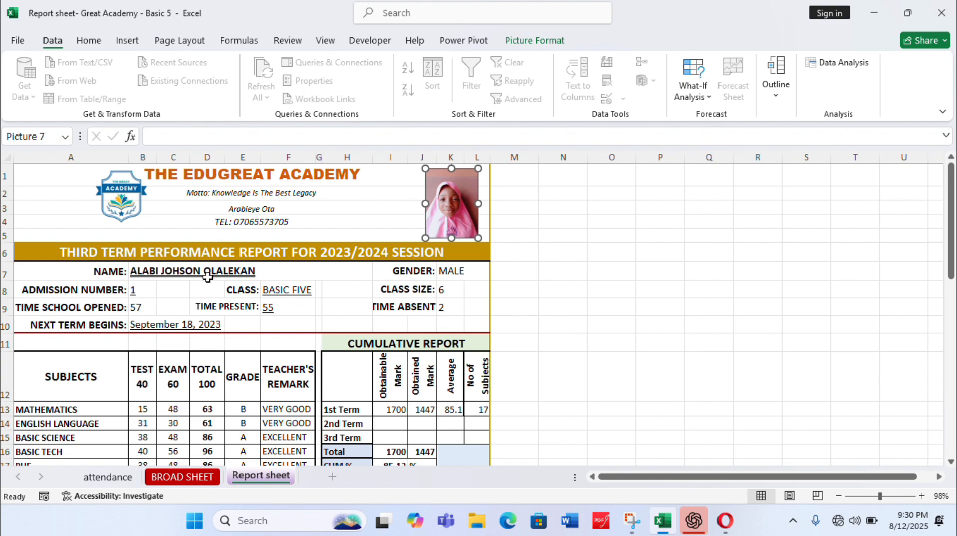
Set the admission number in B8 of the Report sheet to 2 to load the second student's report
{"action": "left_click", "coordinate": [136, 291]}
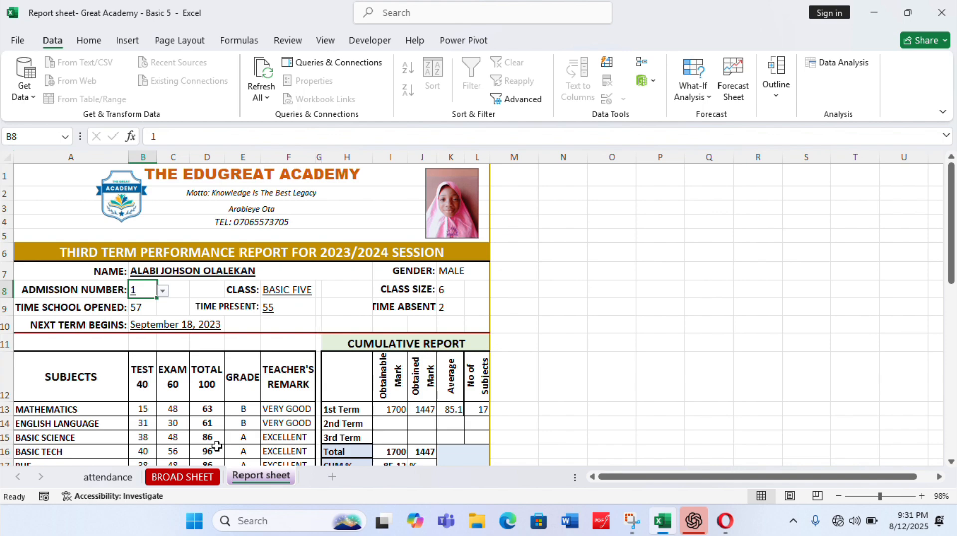
{"action": "left_click", "coordinate": [182, 477]}
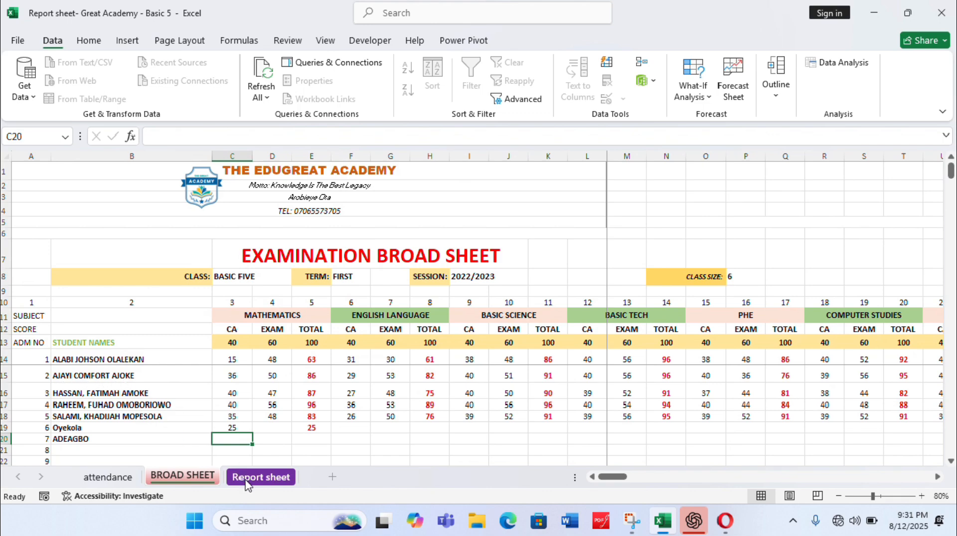
{"action": "left_click", "coordinate": [259, 477]}
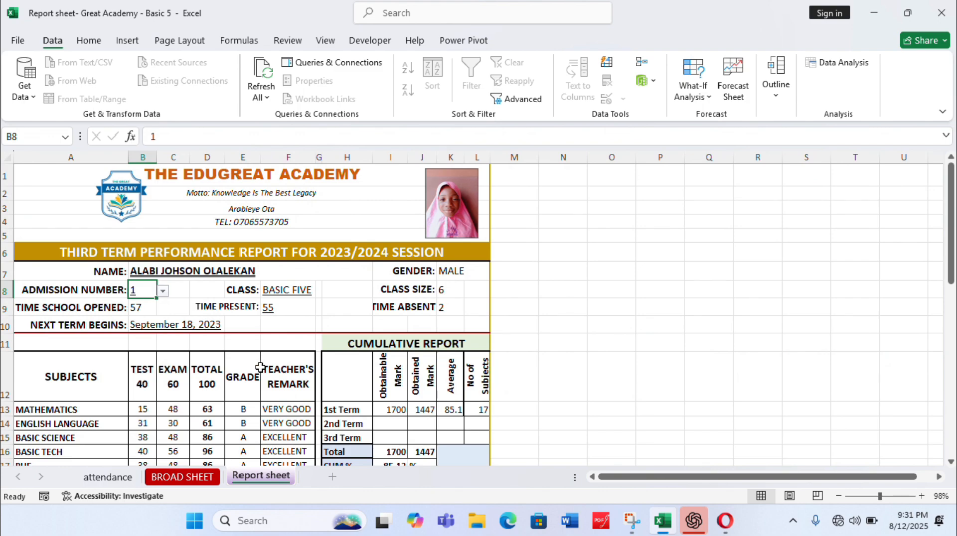
{"action": "type", "text": "2"}
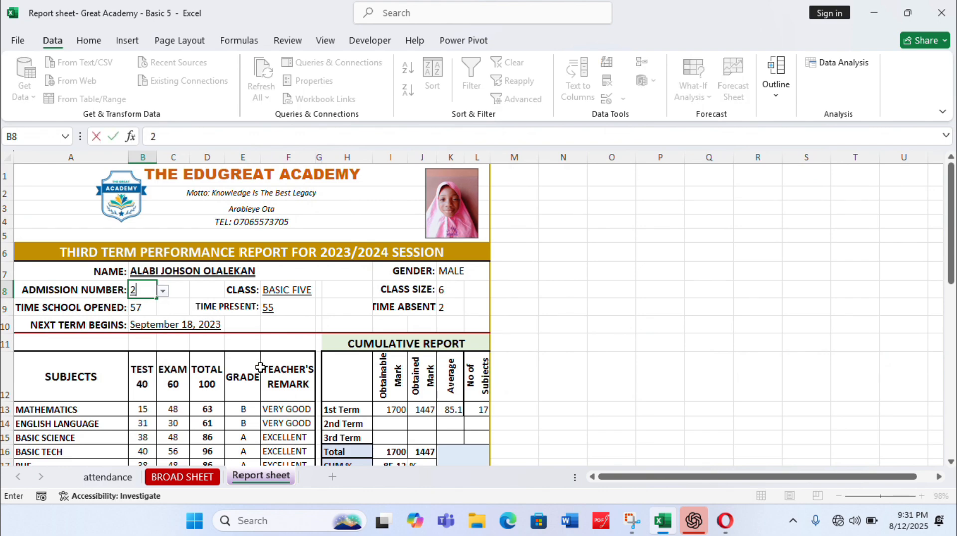
{"action": "key", "text": "Return"}
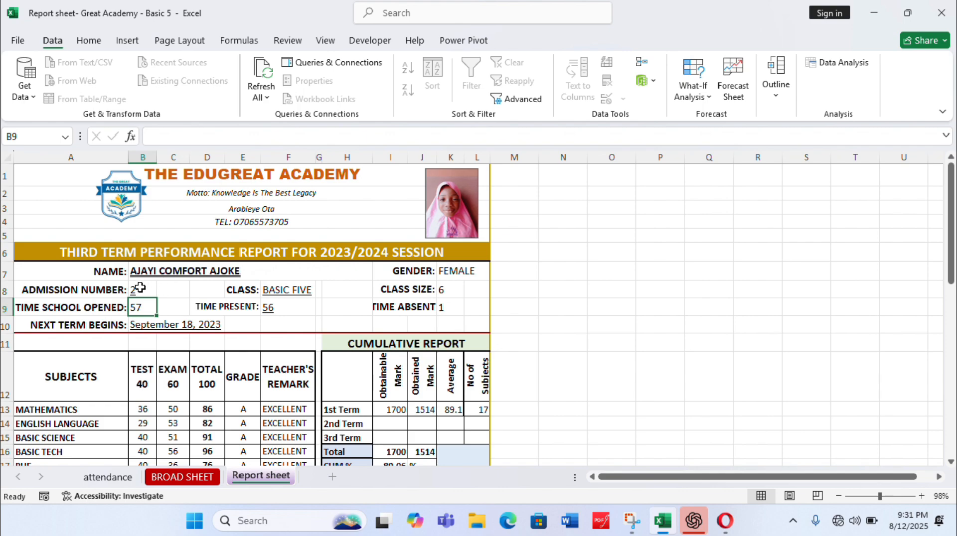
Bring up the print settings for the second student's report and choose Microsoft Print to PDF as the printer
{"action": "left_click", "coordinate": [140, 288]}
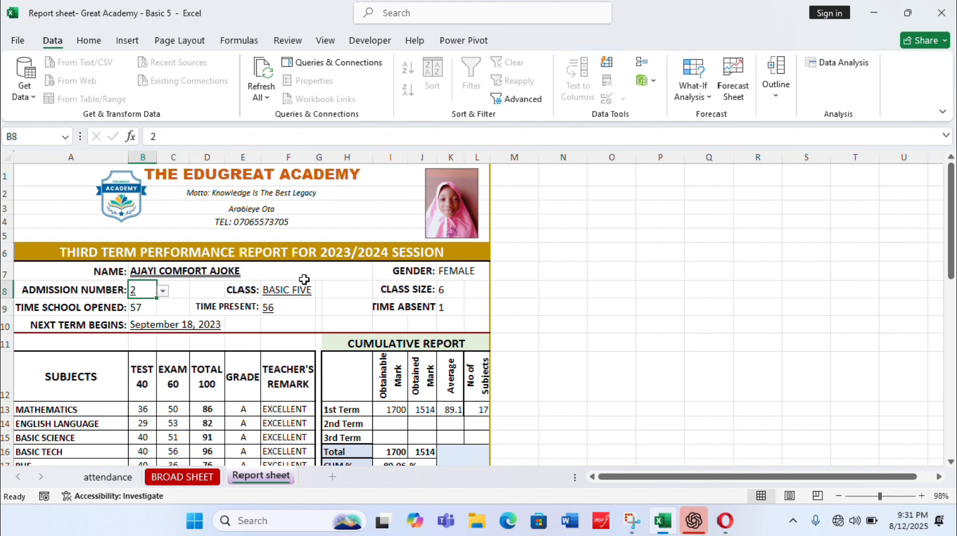
{"action": "left_click", "coordinate": [18, 40]}
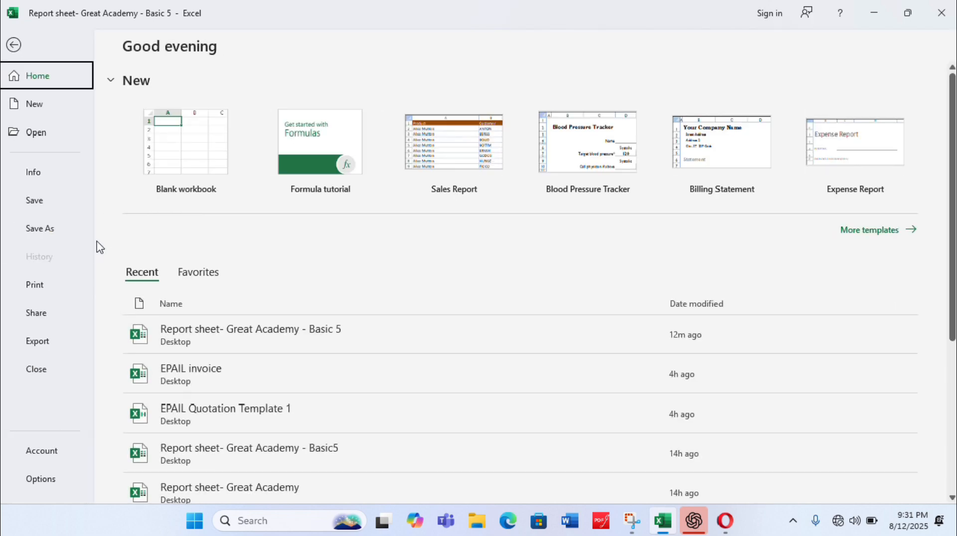
{"action": "left_click", "coordinate": [39, 283]}
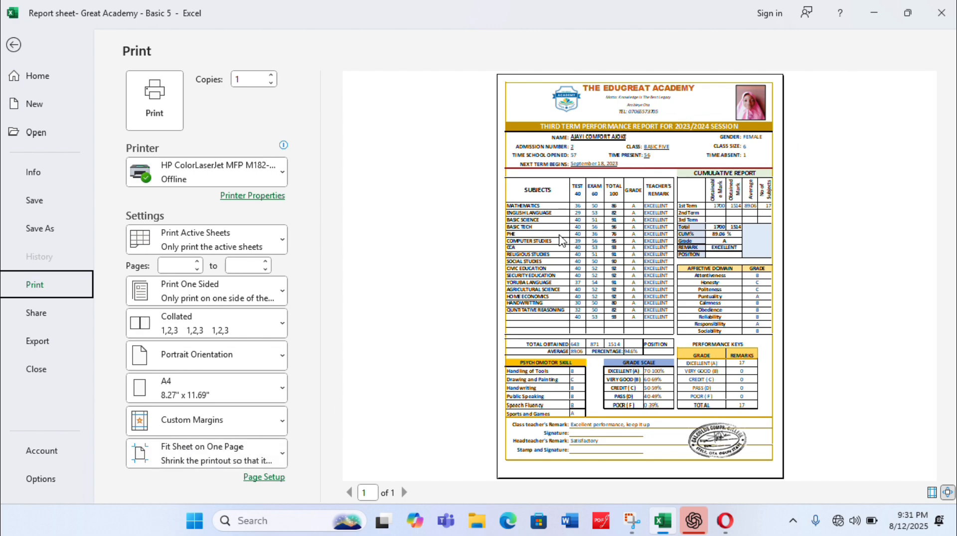
{"action": "left_click", "coordinate": [273, 180]}
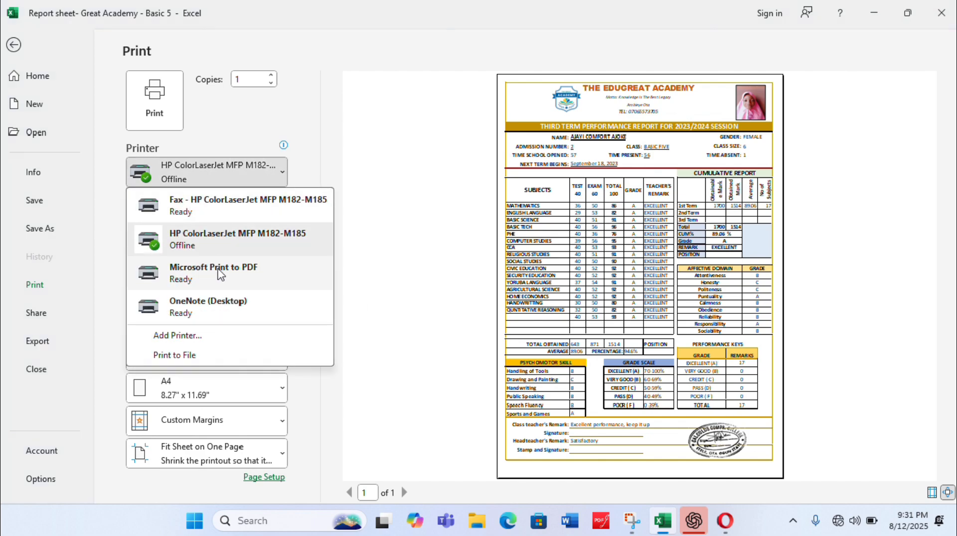
{"action": "left_click", "coordinate": [219, 275]}
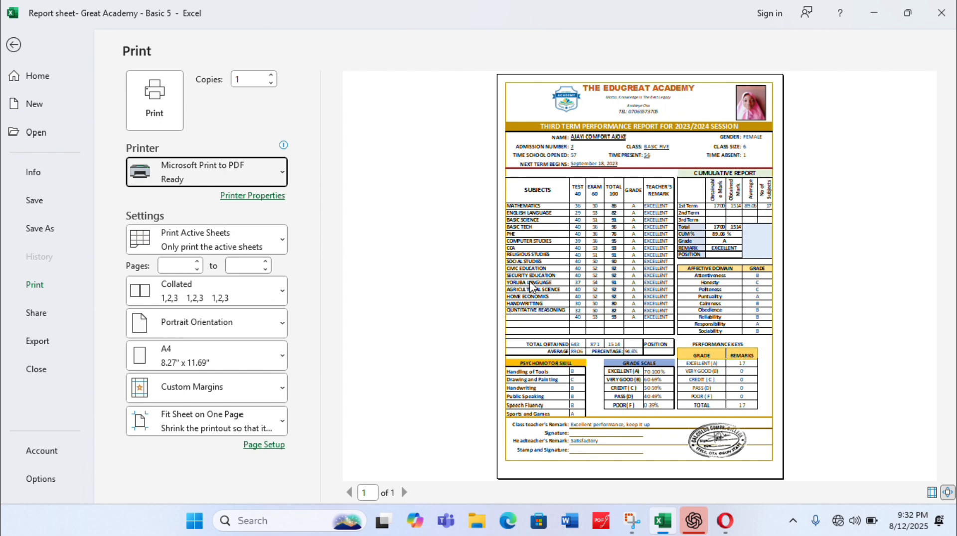
Print the report to a PDF saved on the Desktop, using the student's first name as the file name
{"action": "left_click", "coordinate": [156, 114]}
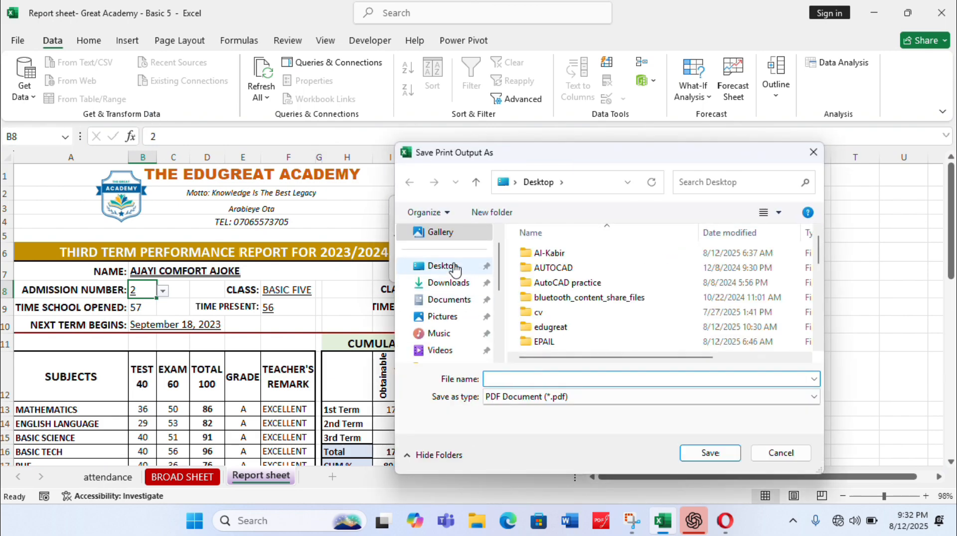
{"action": "left_click", "coordinate": [455, 269]}
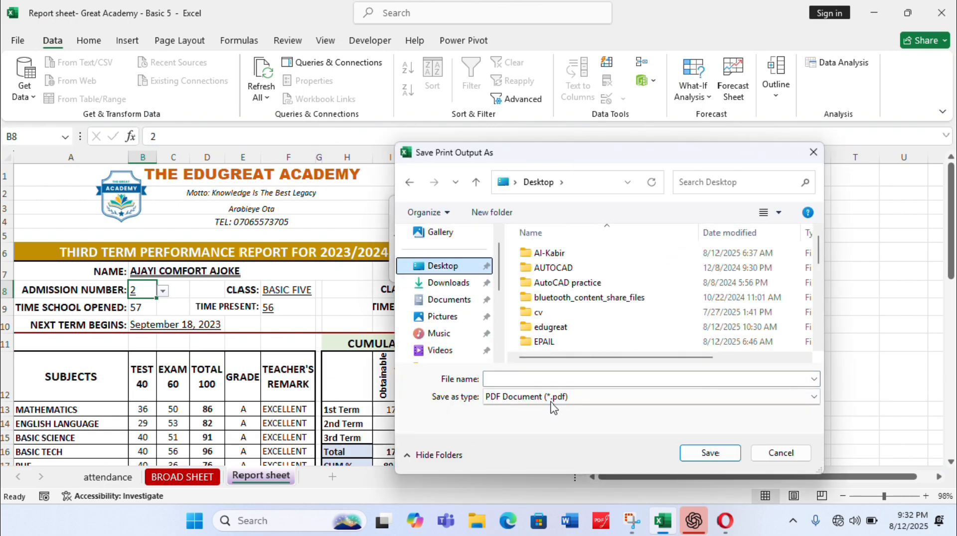
{"action": "left_click", "coordinate": [550, 377]}
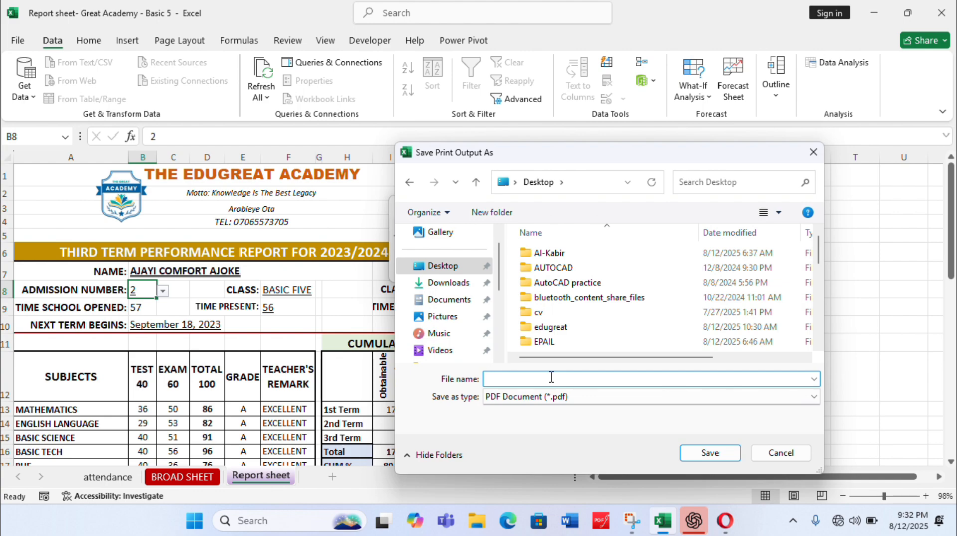
{"action": "type", "text": "Comfort"}
{"action": "left_click", "coordinate": [716, 455]}
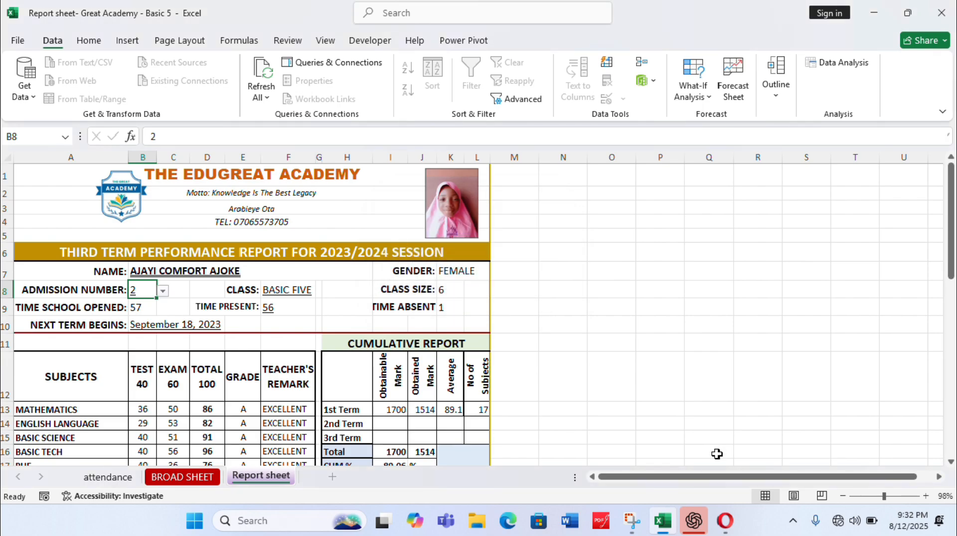
Open the saved report PDF from the Desktop and review it from the header to the signature section
{"action": "left_click", "coordinate": [884, 17]}
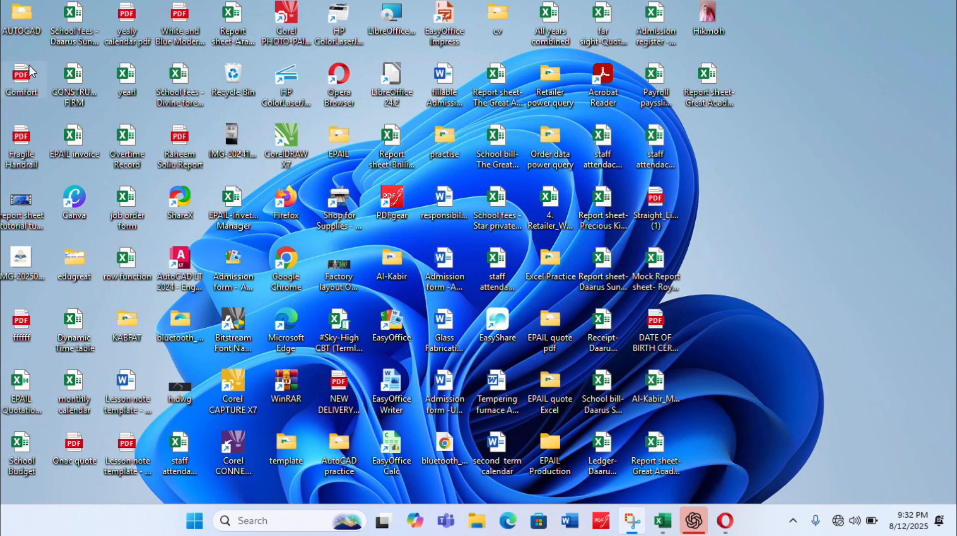
{"action": "double_click", "coordinate": [19, 80]}
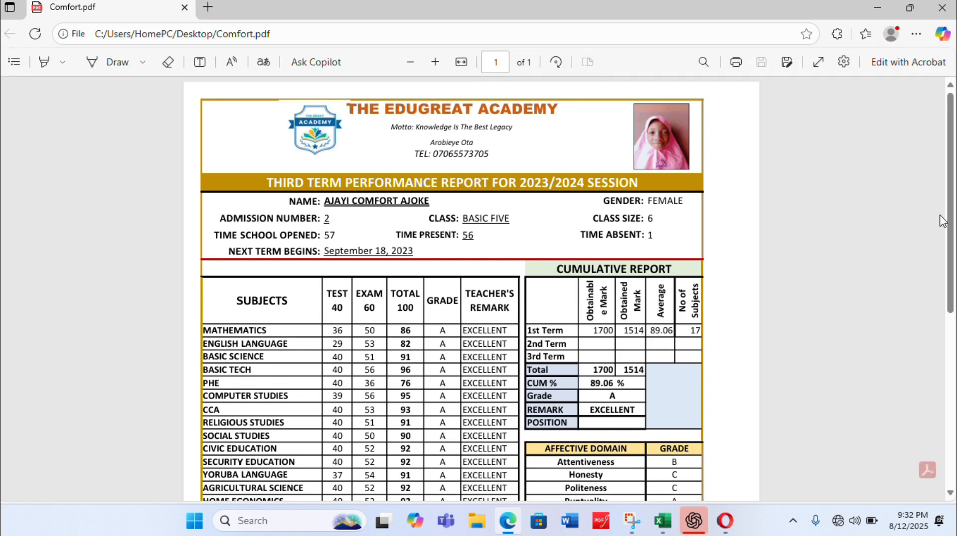
{"action": "left_click_drag", "start_coordinate": [950, 220], "coordinate": [944, 380]}
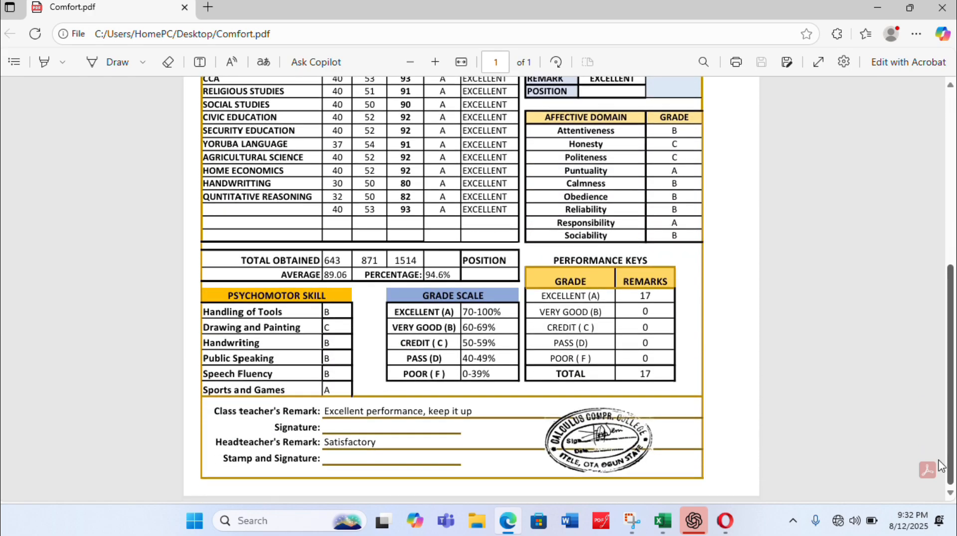
{"action": "scroll", "coordinate": [932, 421], "scroll_direction": "up", "scroll_amount": 8}
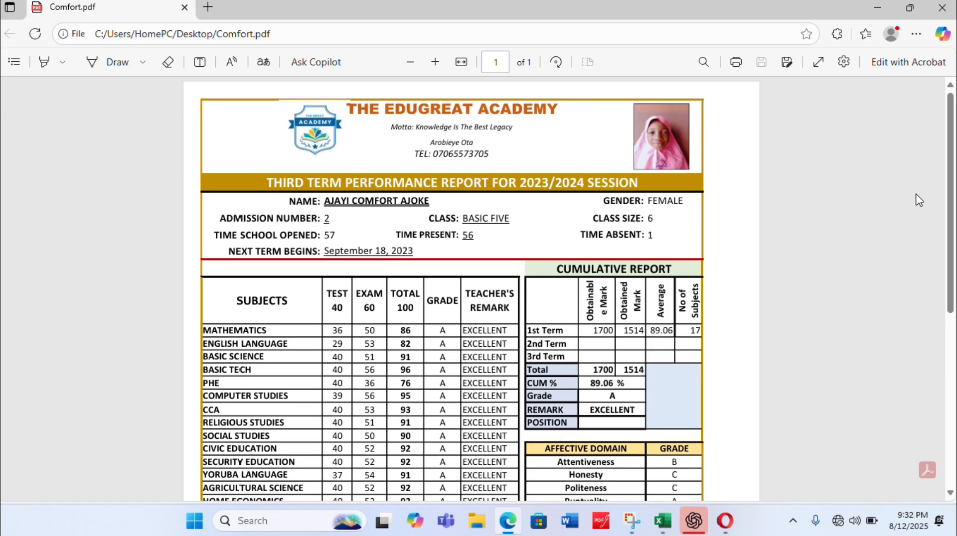